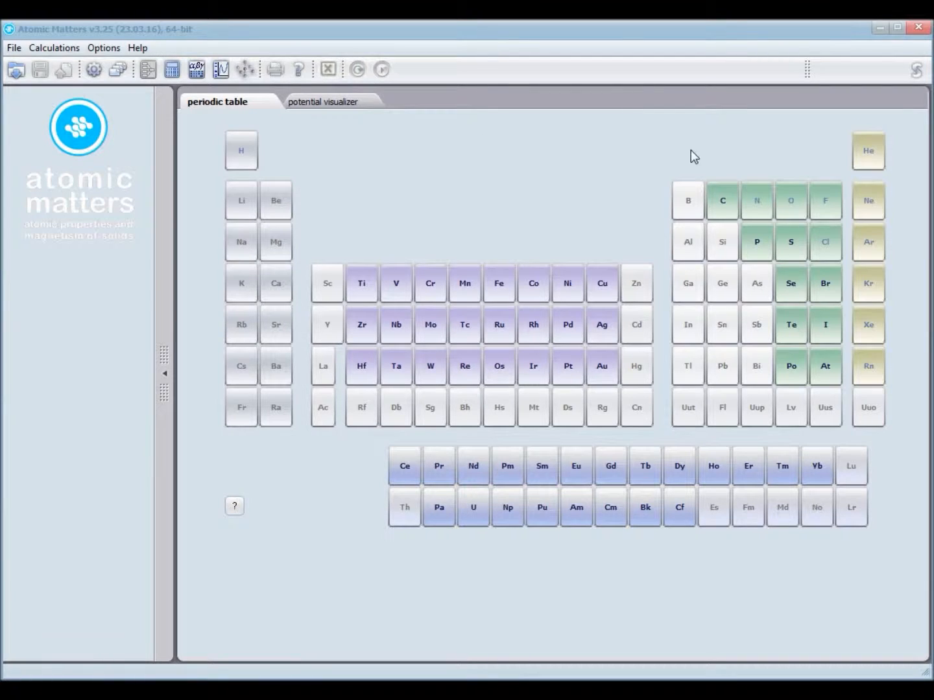
- Browse Ni, Te, S, Os and Ta data, then load cobalt ionised to Co2+ ([Ar]3d7, ground term 4F)
{"action": "left_click", "coordinate": [566, 289]}
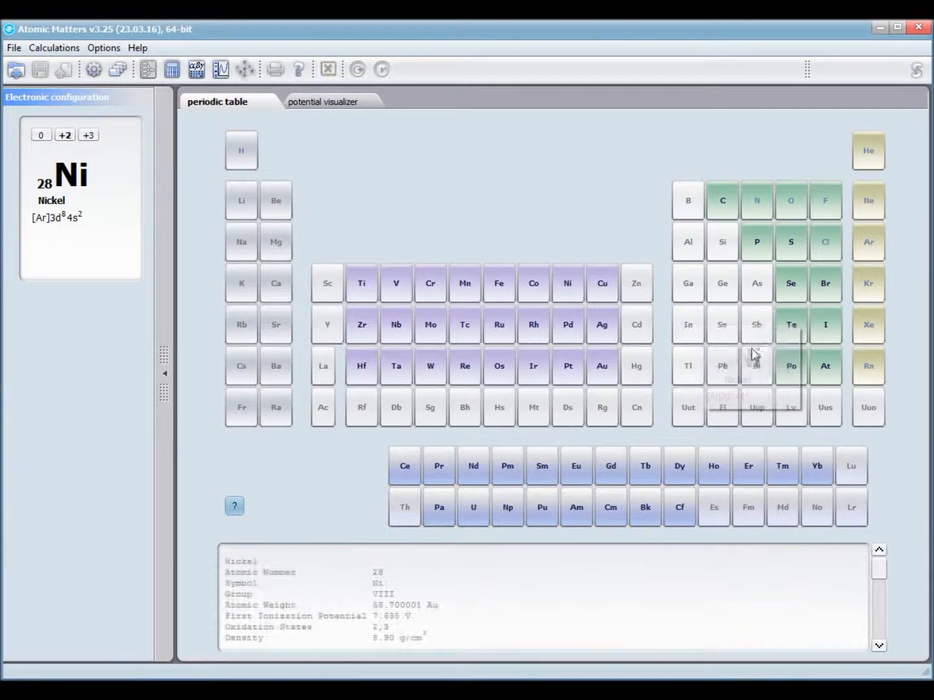
{"action": "left_click", "coordinate": [790, 326]}
{"action": "left_click", "coordinate": [786, 238]}
{"action": "left_click", "coordinate": [510, 369]}
{"action": "left_click", "coordinate": [394, 368]}
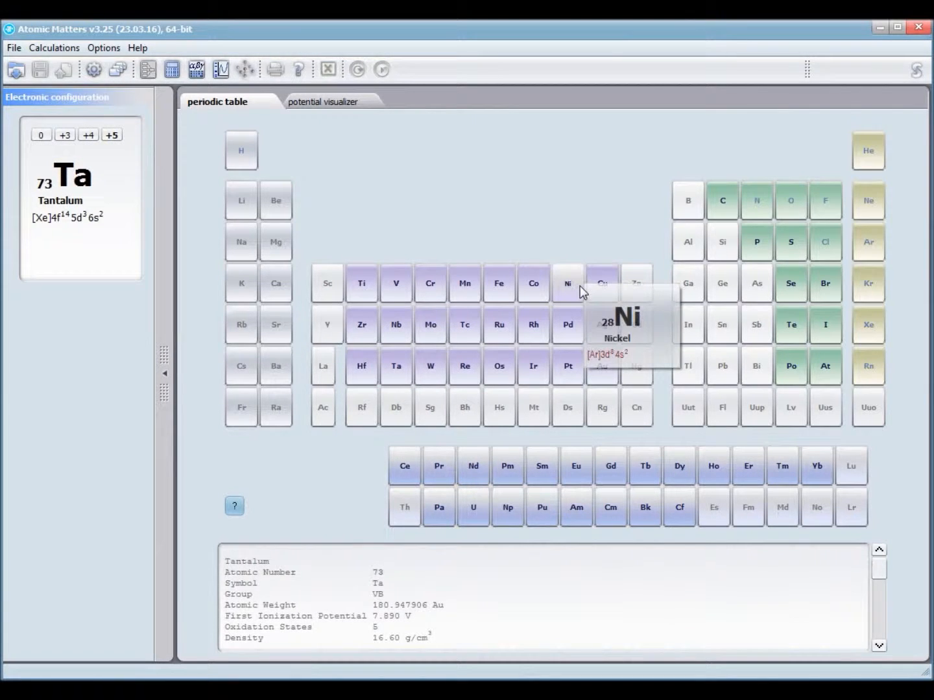
{"action": "left_click", "coordinate": [543, 288]}
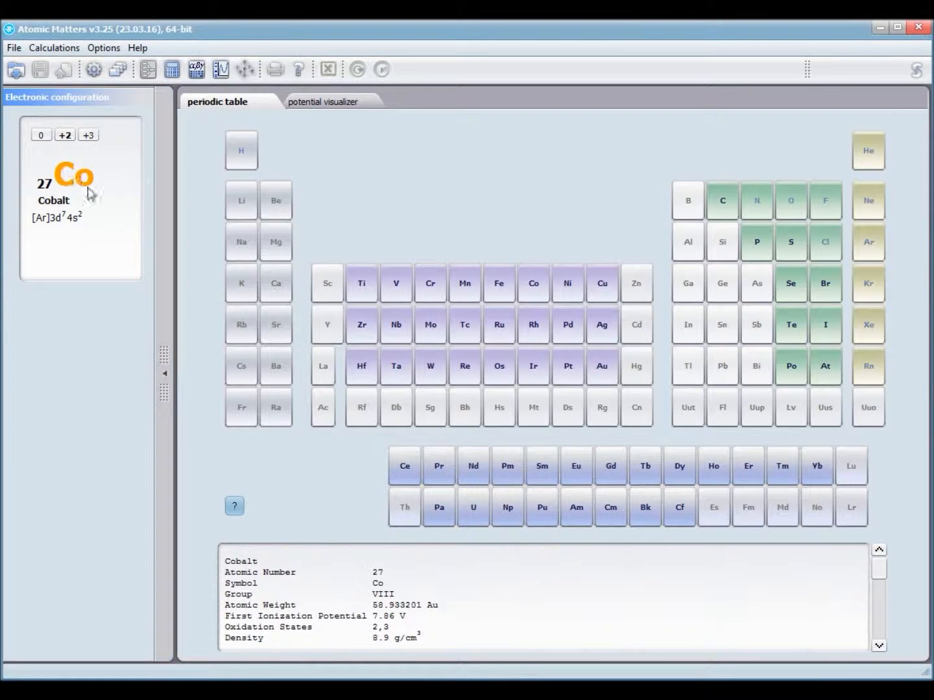
{"action": "left_click", "coordinate": [65, 137]}
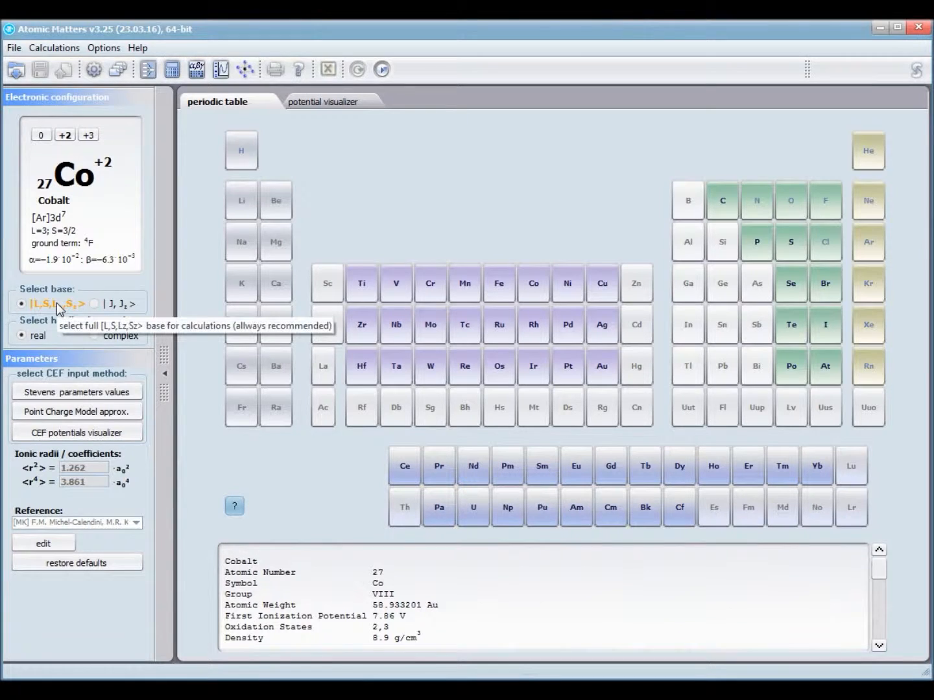
- Alternate the basis between |J,Jz> and |L,S,Lz,Sz> twice, ending on |L,S,Lz,Sz>
{"action": "left_click", "coordinate": [96, 303]}
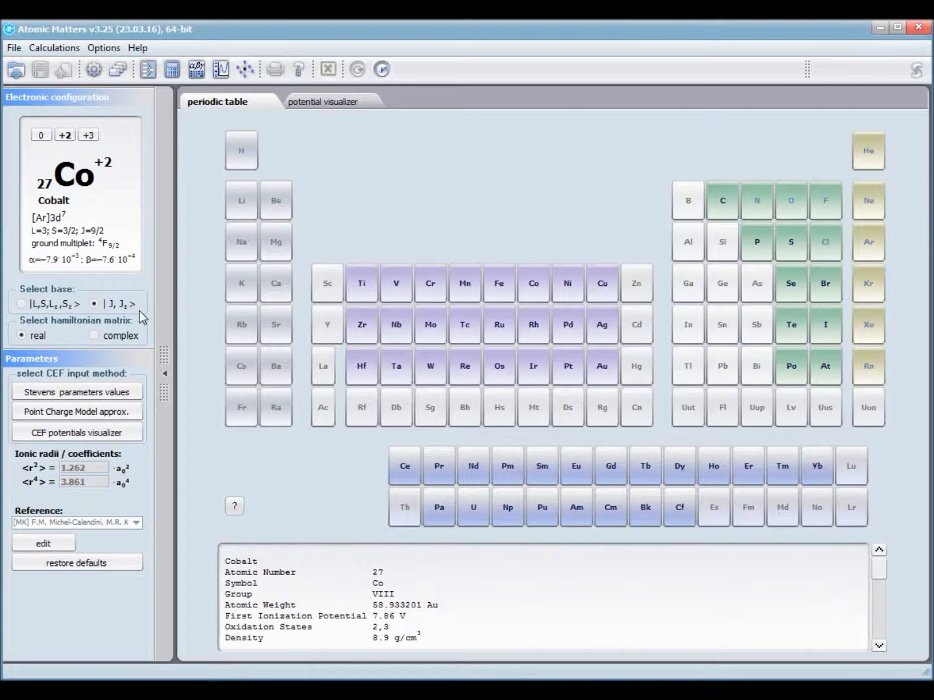
{"action": "left_click", "coordinate": [33, 304]}
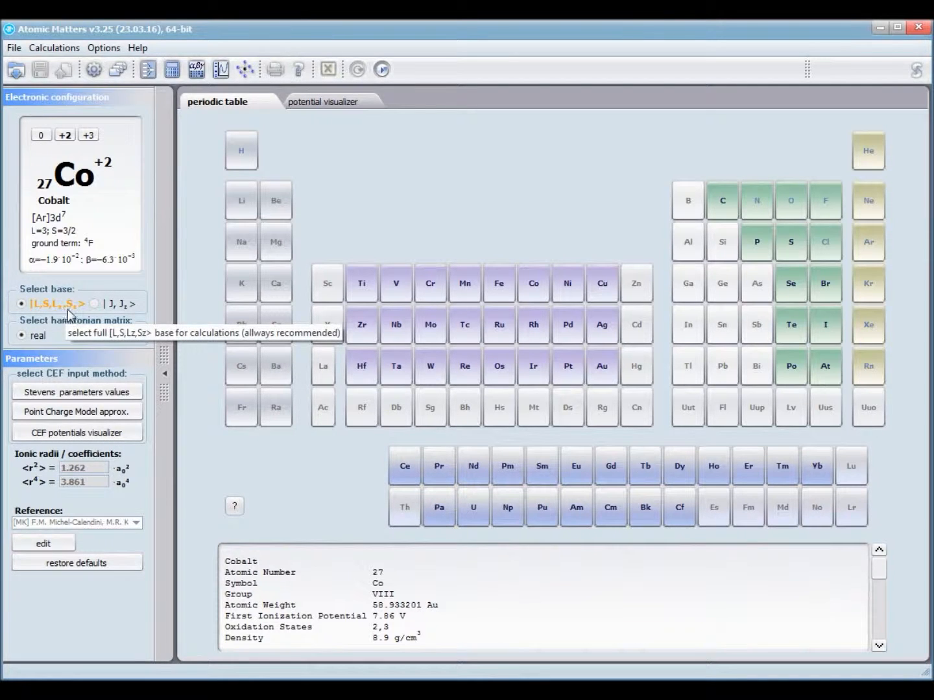
{"action": "left_click", "coordinate": [96, 309]}
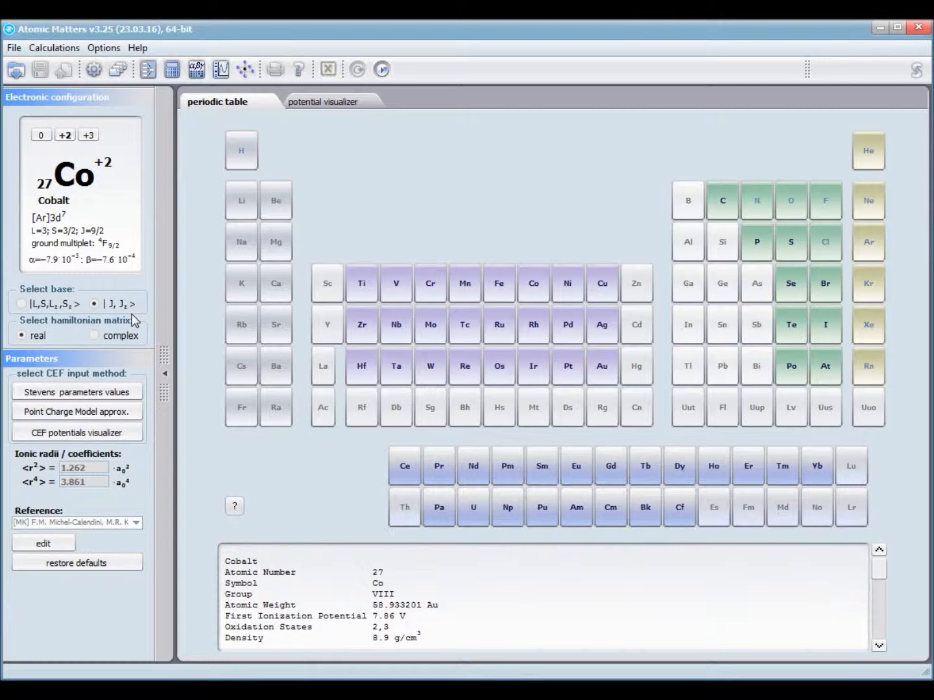
{"action": "left_click", "coordinate": [22, 303]}
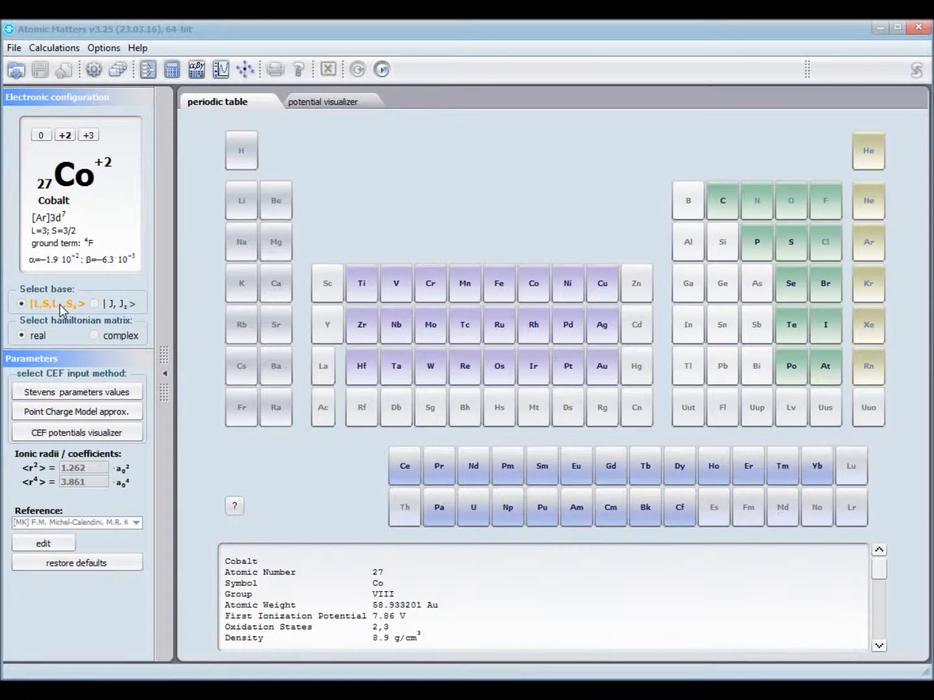
- Browse Sm, Dy, Tm, Pa, Am, Bk and Eu, then load neodymium as Nd3+ ([Xe]4f3, 4I9/2)
{"action": "left_click", "coordinate": [473, 468]}
{"action": "left_click", "coordinate": [550, 464]}
{"action": "left_click", "coordinate": [687, 462]}
{"action": "left_click", "coordinate": [773, 466]}
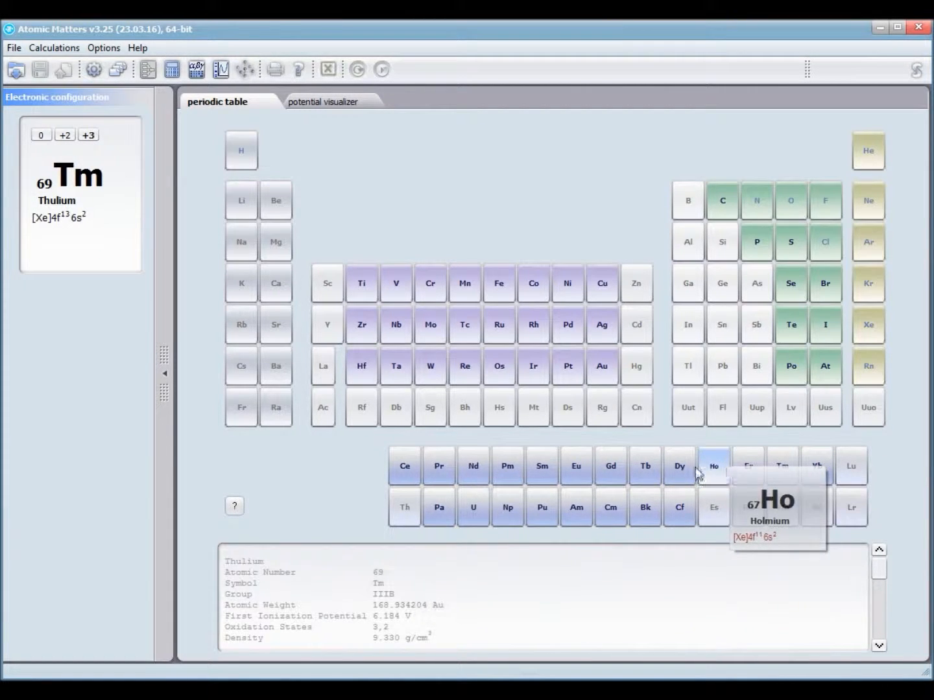
{"action": "left_click", "coordinate": [439, 507]}
{"action": "left_click", "coordinate": [577, 506]}
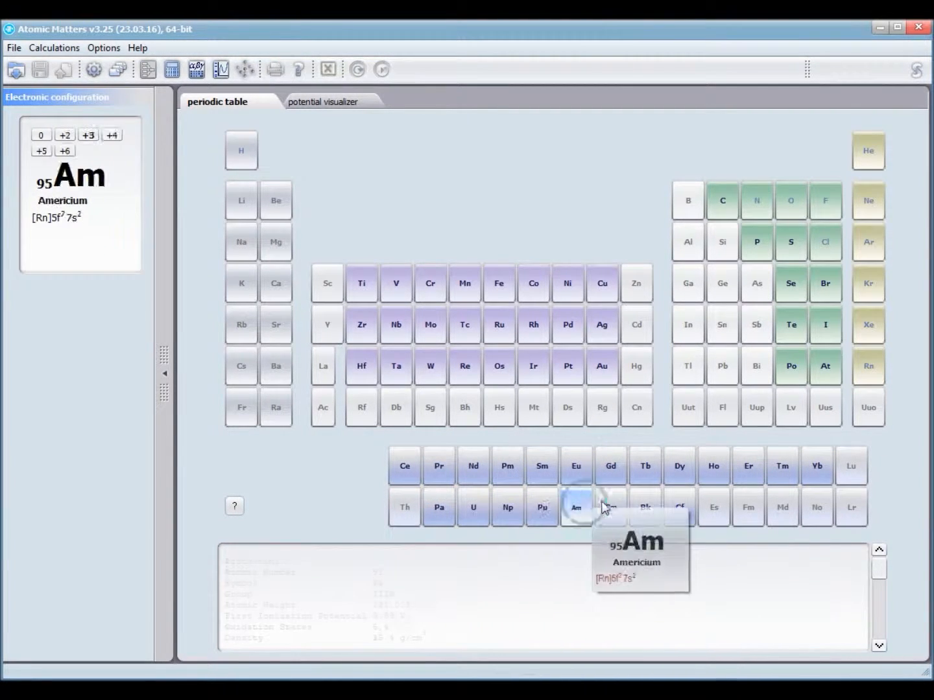
{"action": "left_click", "coordinate": [645, 505]}
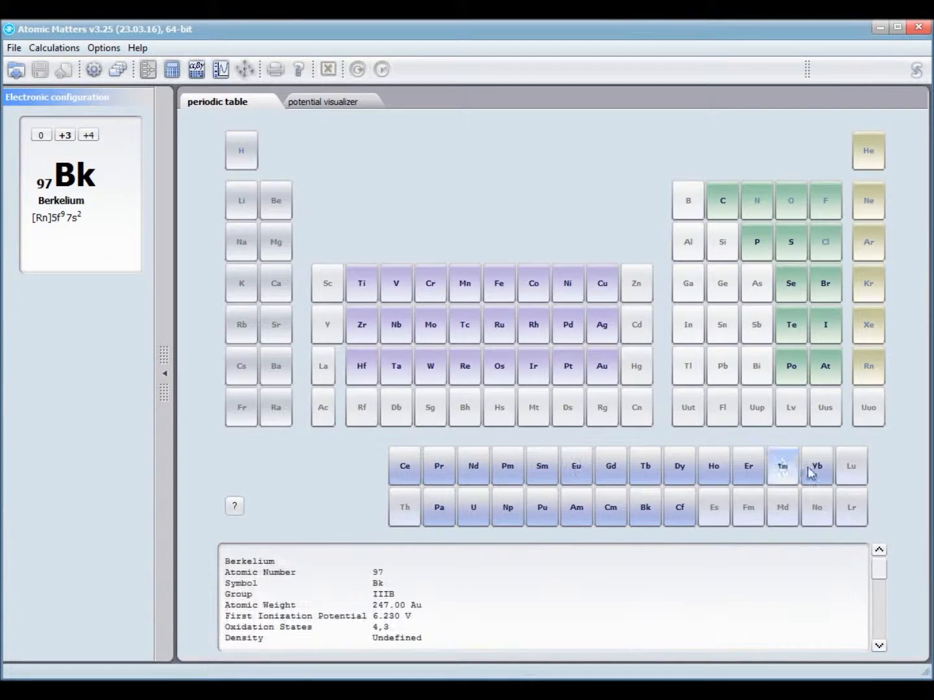
{"action": "left_click", "coordinate": [578, 472]}
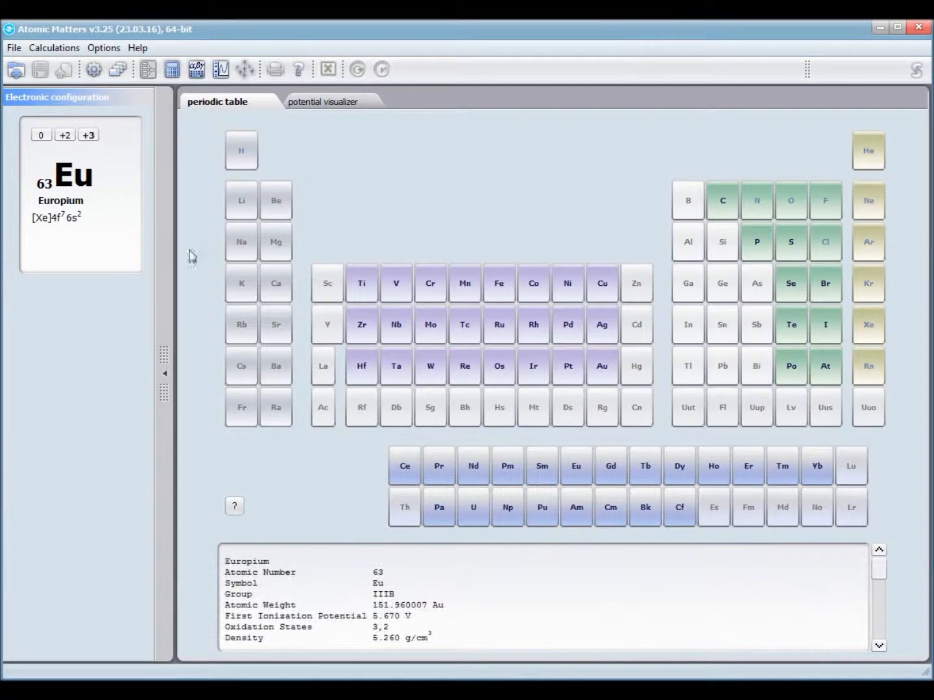
{"action": "left_click", "coordinate": [474, 472]}
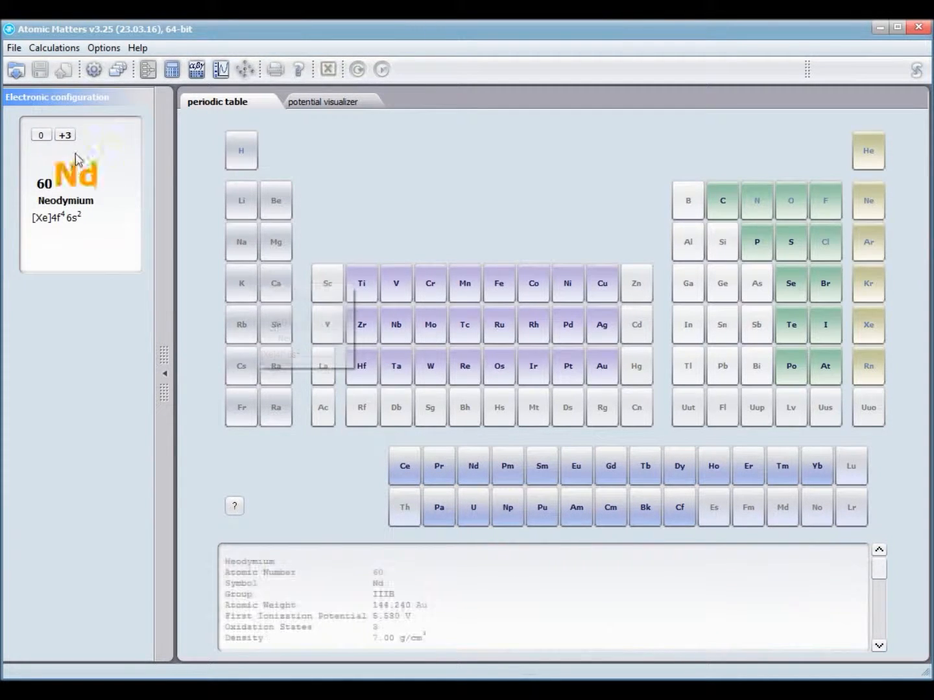
{"action": "left_click", "coordinate": [65, 135]}
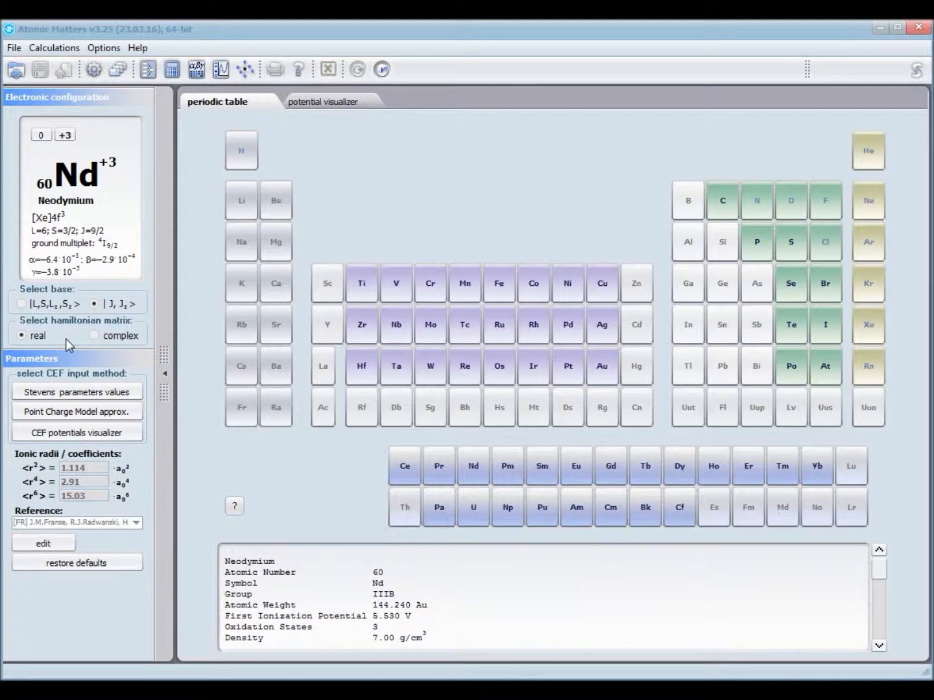
- Choose the complex hamiltonian matrix for the Nd3+ calculation
{"action": "left_click", "coordinate": [94, 335]}
- Choose Stevens parameter values as the CEF input method
{"action": "left_click", "coordinate": [108, 394]}
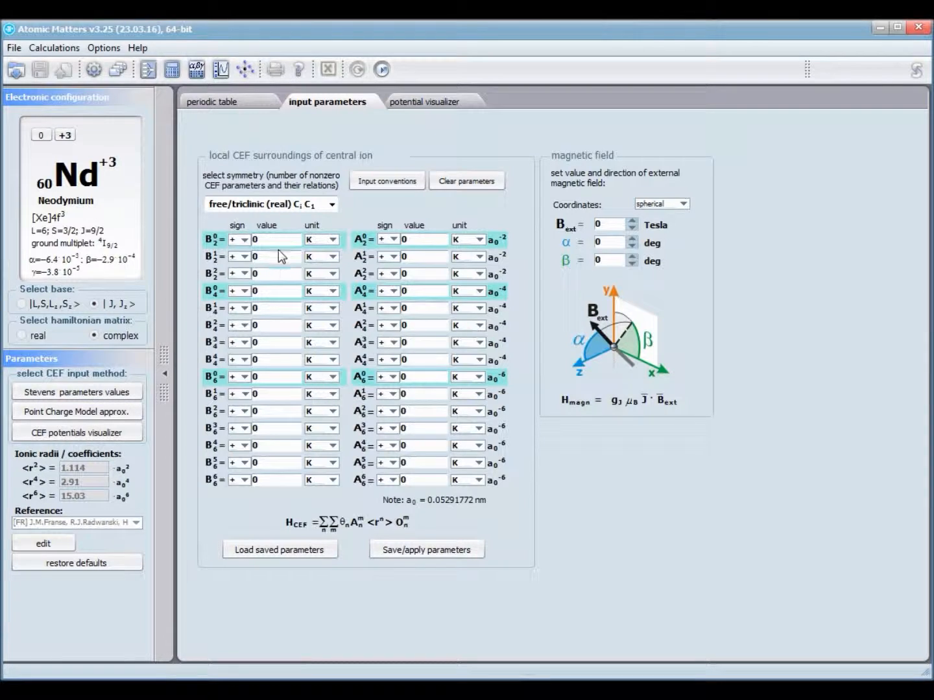
- Select the B4^0, B4^3, B6^2 and B6^4 parameter value fields
{"action": "double_click", "coordinate": [270, 291]}
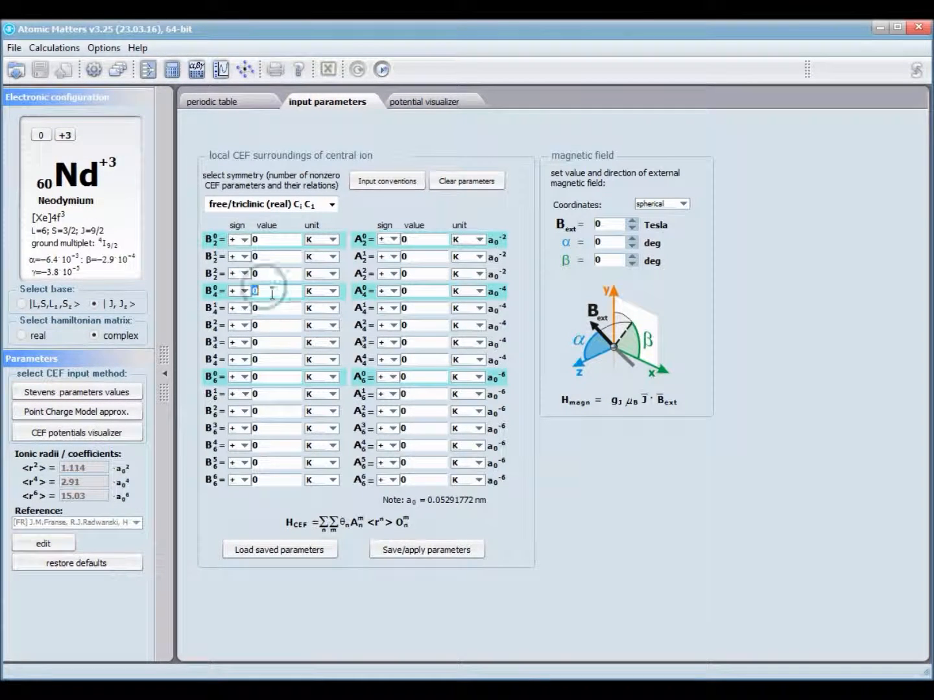
{"action": "double_click", "coordinate": [267, 342]}
{"action": "left_click", "coordinate": [275, 413]}
{"action": "double_click", "coordinate": [269, 445]}
- Set the B2^0 unit to mK, keep B2^1 in K, and open the symmetry list
{"action": "left_click", "coordinate": [333, 240]}
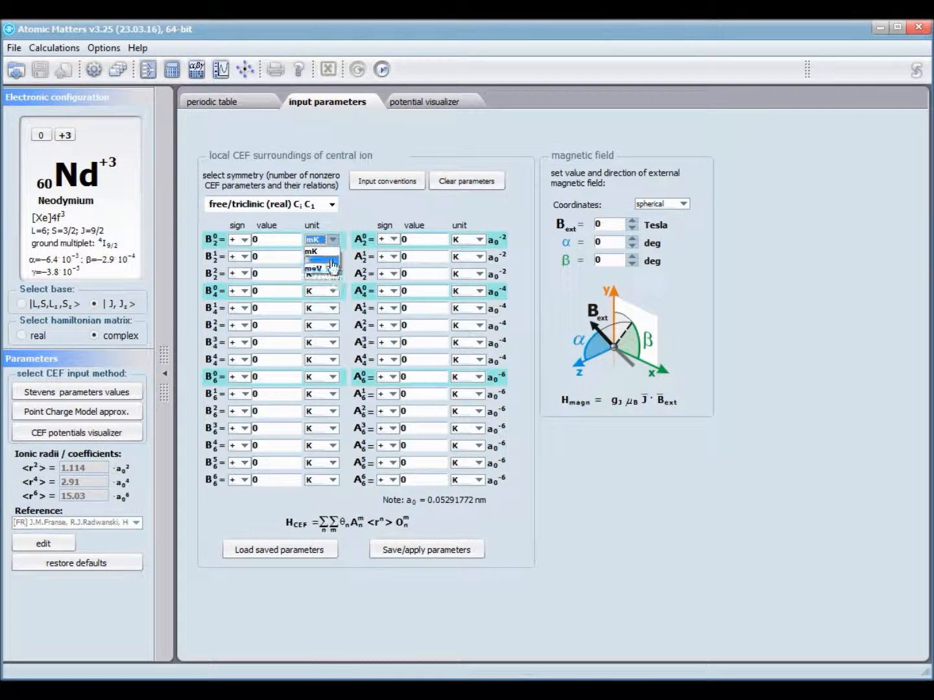
{"action": "left_click", "coordinate": [335, 264]}
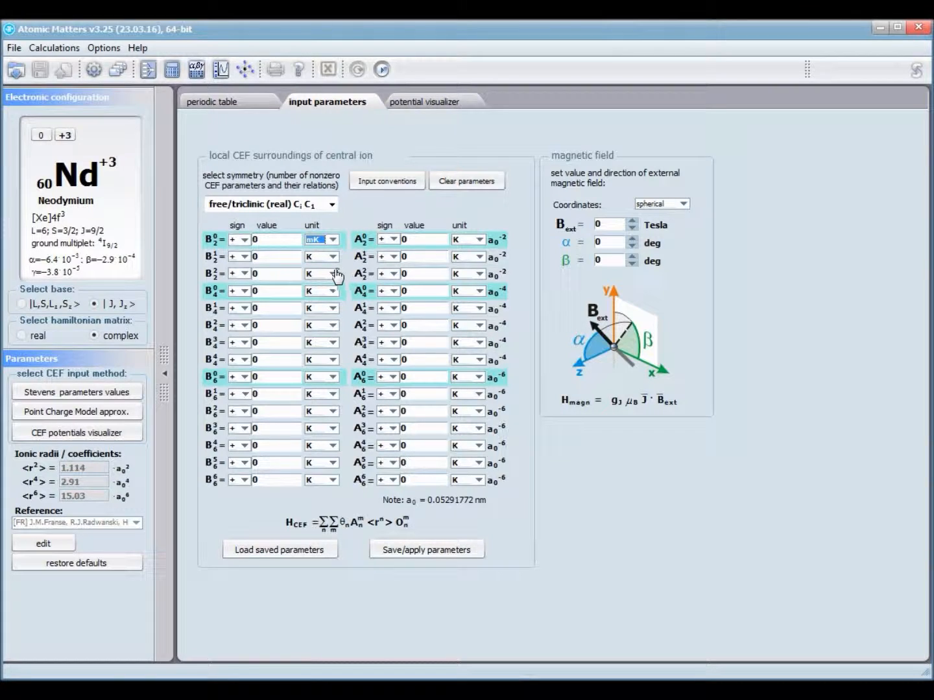
{"action": "left_click", "coordinate": [334, 257]}
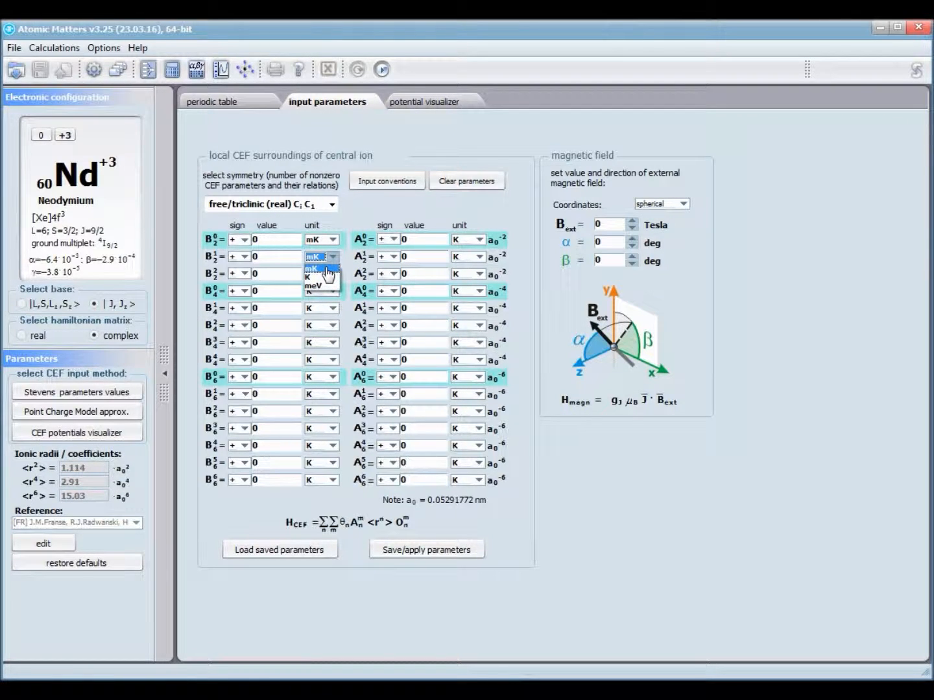
{"action": "left_click", "coordinate": [363, 213]}
{"action": "left_click", "coordinate": [331, 206]}
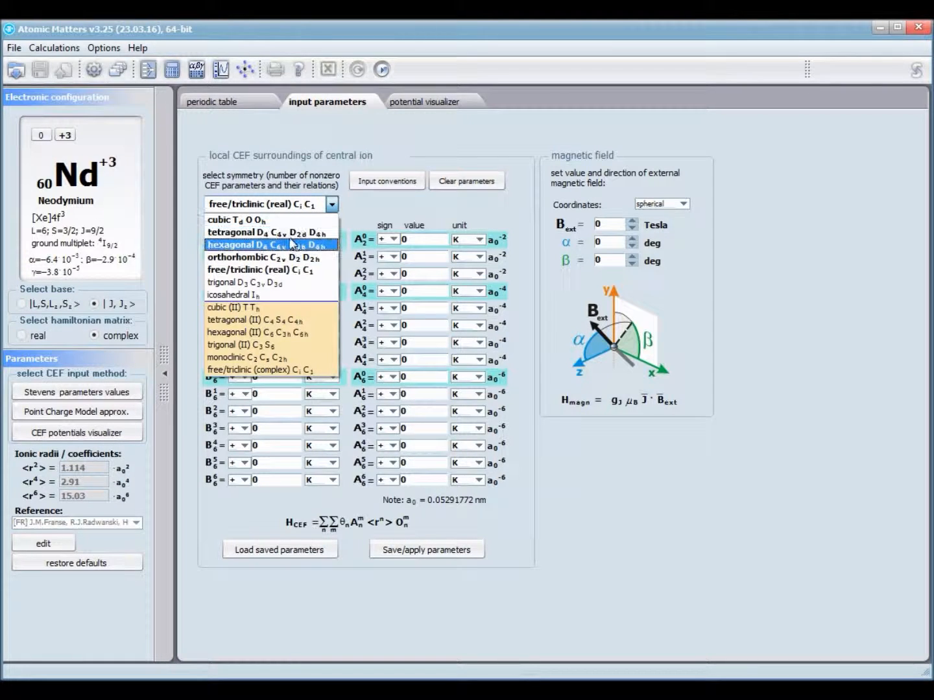
- Try tetragonal, then settle on cubic Td O Oh symmetry with the [001] quantization axis
{"action": "left_click", "coordinate": [260, 233]}
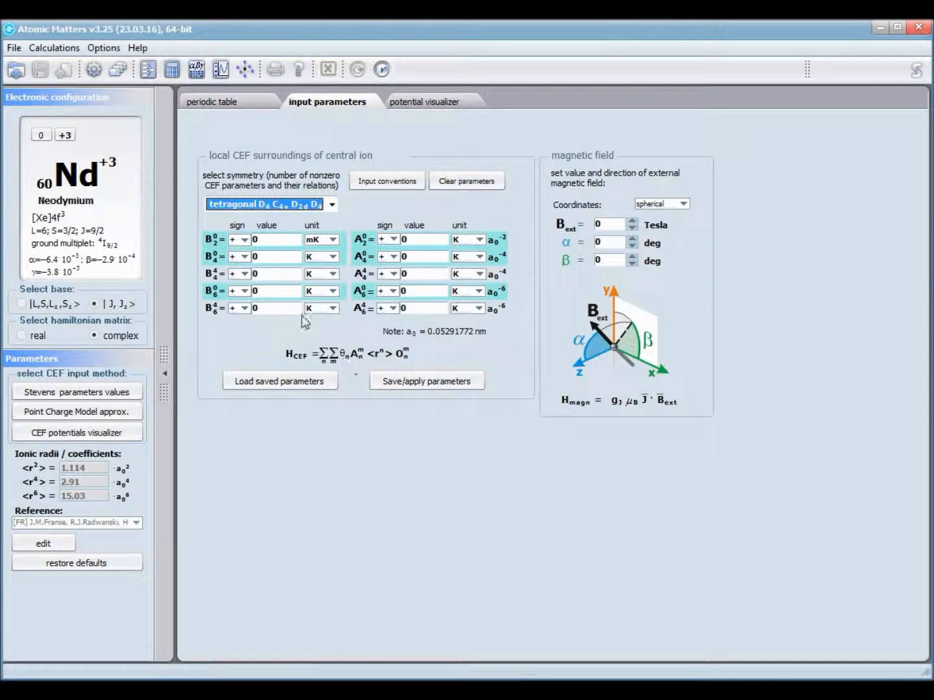
{"action": "left_click", "coordinate": [332, 206]}
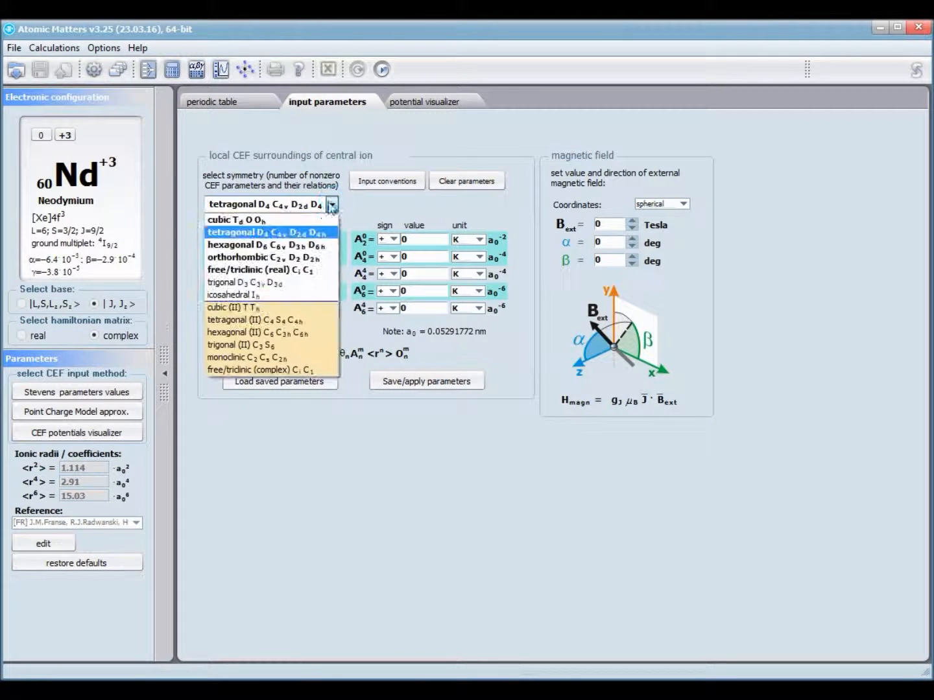
{"action": "left_click", "coordinate": [300, 218]}
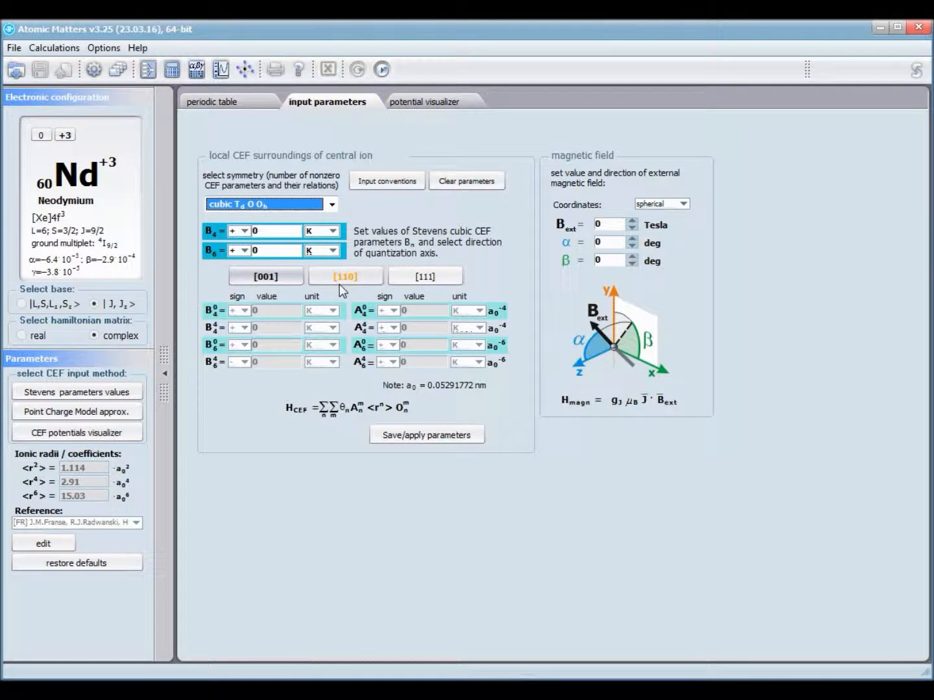
{"action": "left_click", "coordinate": [344, 276]}
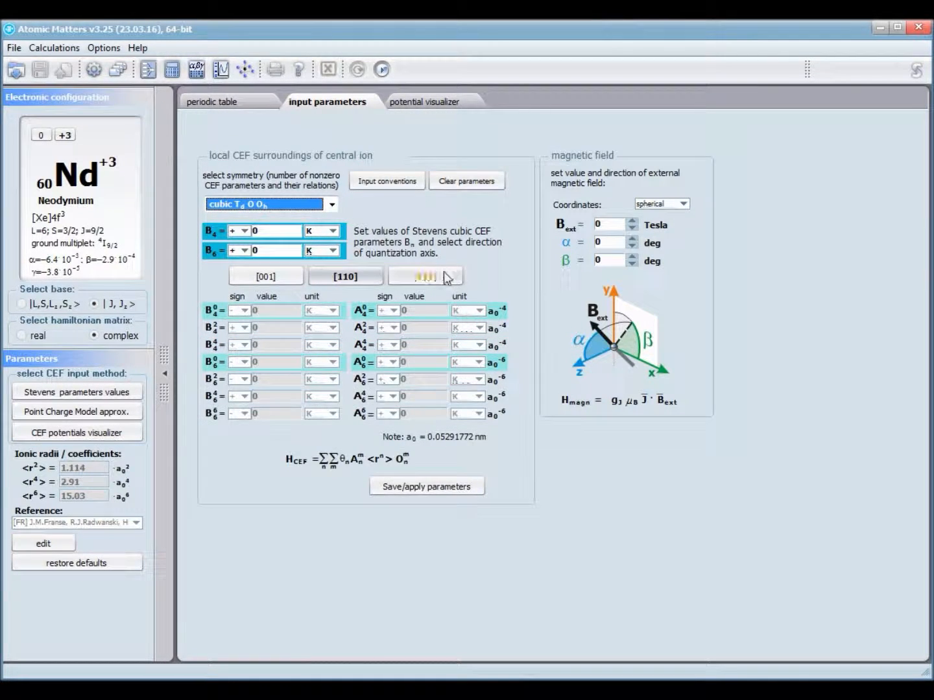
{"action": "left_click", "coordinate": [444, 272]}
{"action": "left_click", "coordinate": [351, 276]}
{"action": "left_click", "coordinate": [262, 276]}
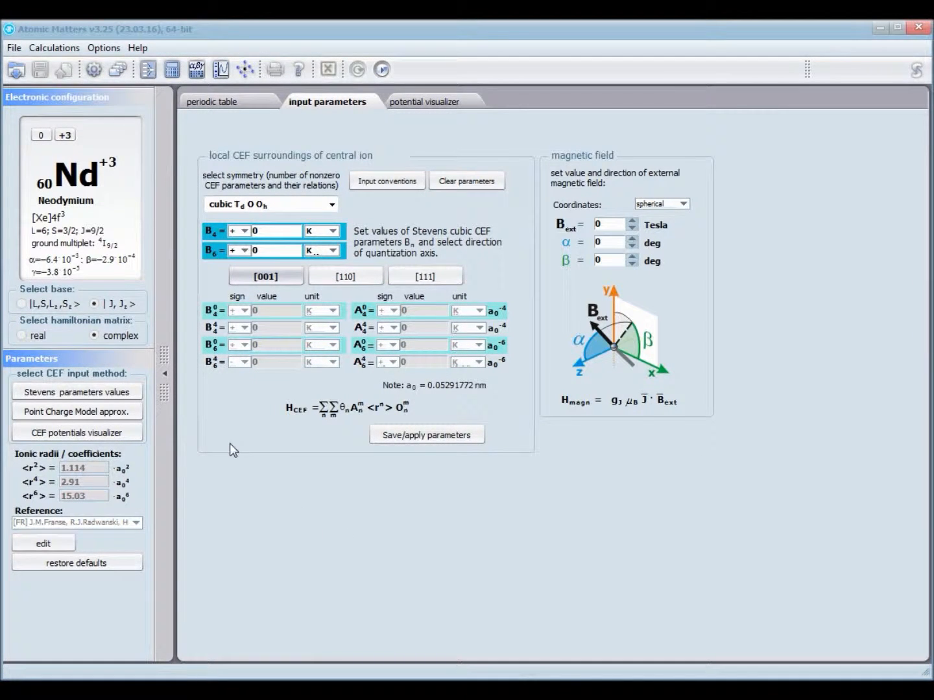
- Enter the cubic Stevens parameters B4 = 10 K and B6 = 2 K
{"action": "left_click", "coordinate": [284, 228]}
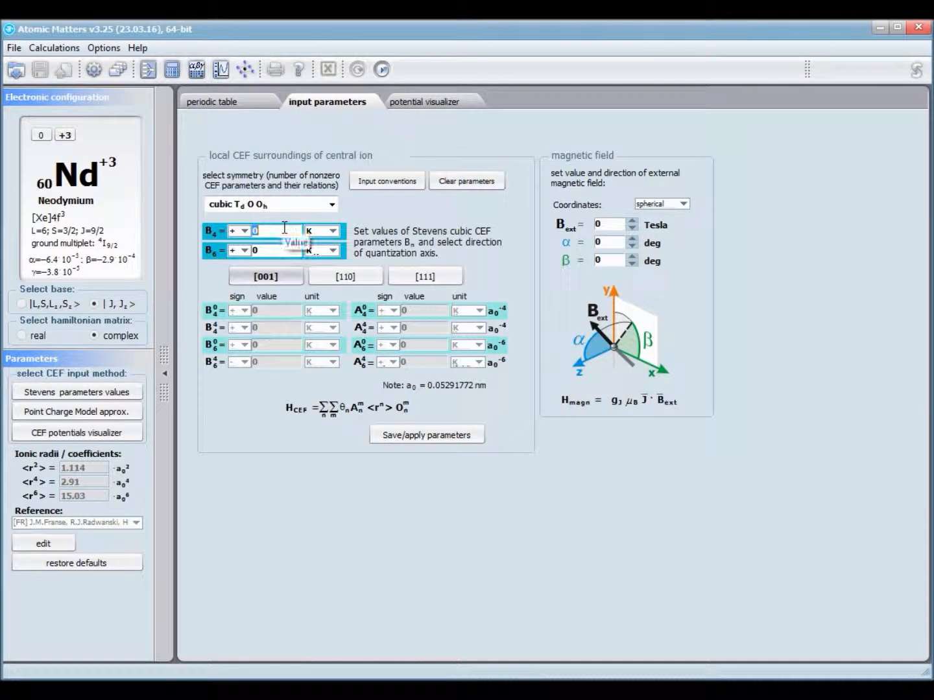
{"action": "type", "text": "10"}
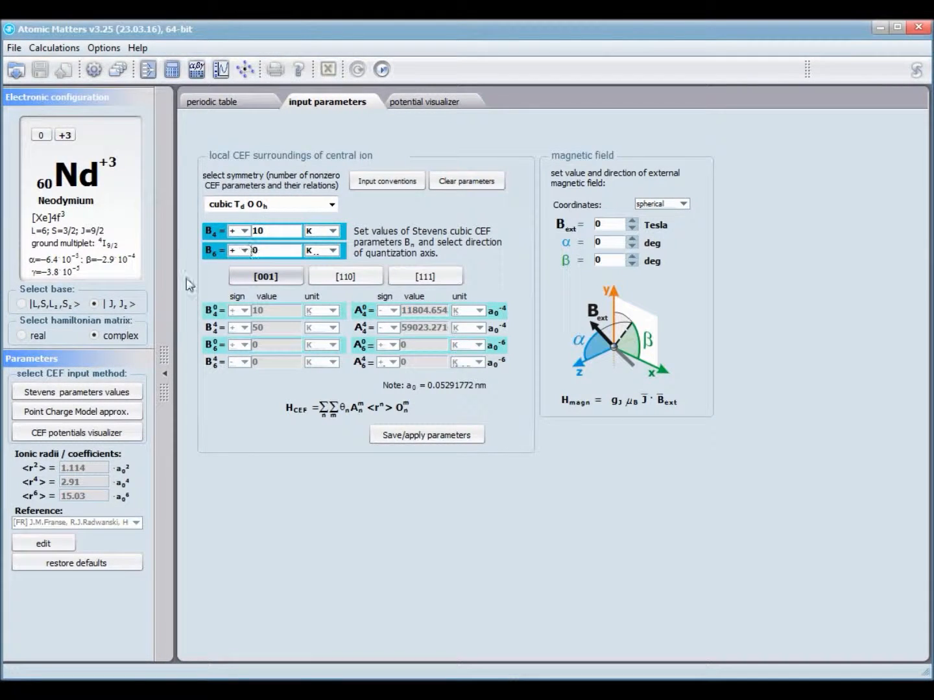
{"action": "left_click", "coordinate": [260, 250]}
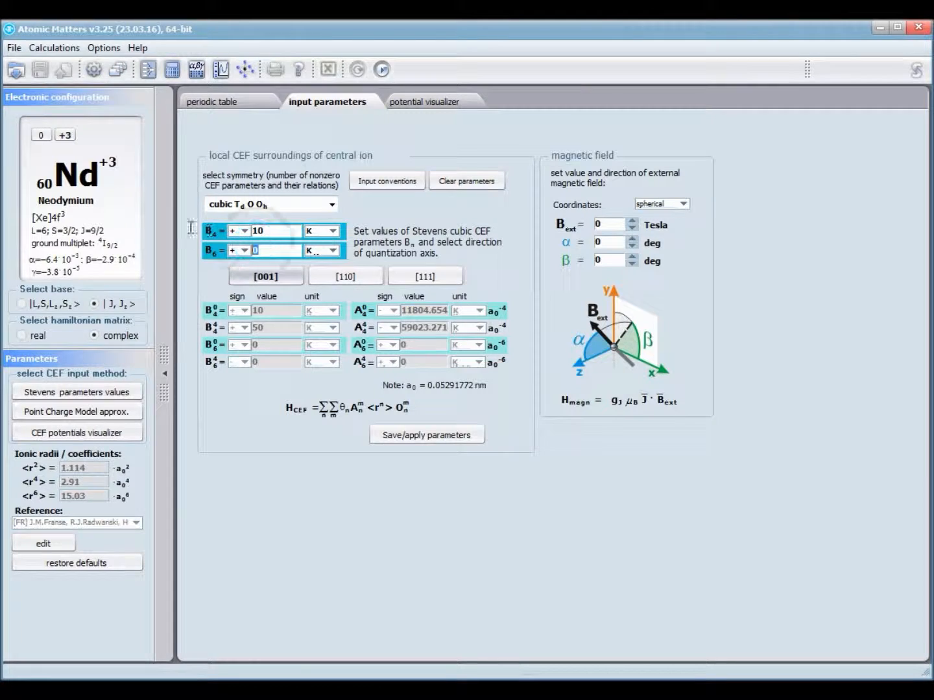
{"action": "type", "text": "2"}
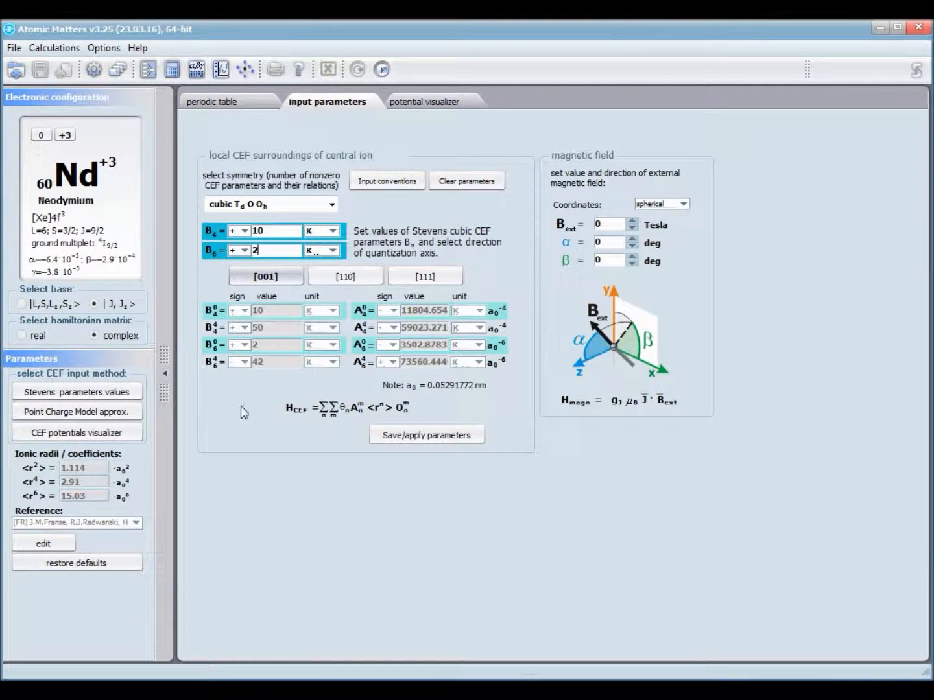
- Compare the parameters for the [110] and [111] quantization axes, finishing on [001]
{"action": "left_click", "coordinate": [340, 276]}
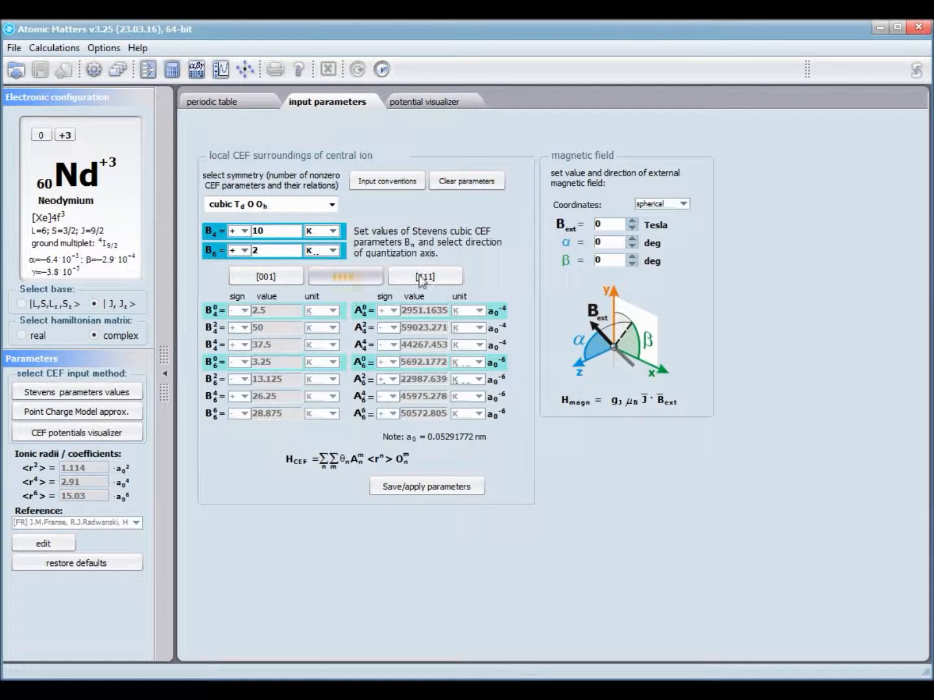
{"action": "left_click", "coordinate": [428, 271]}
{"action": "left_click", "coordinate": [266, 277]}
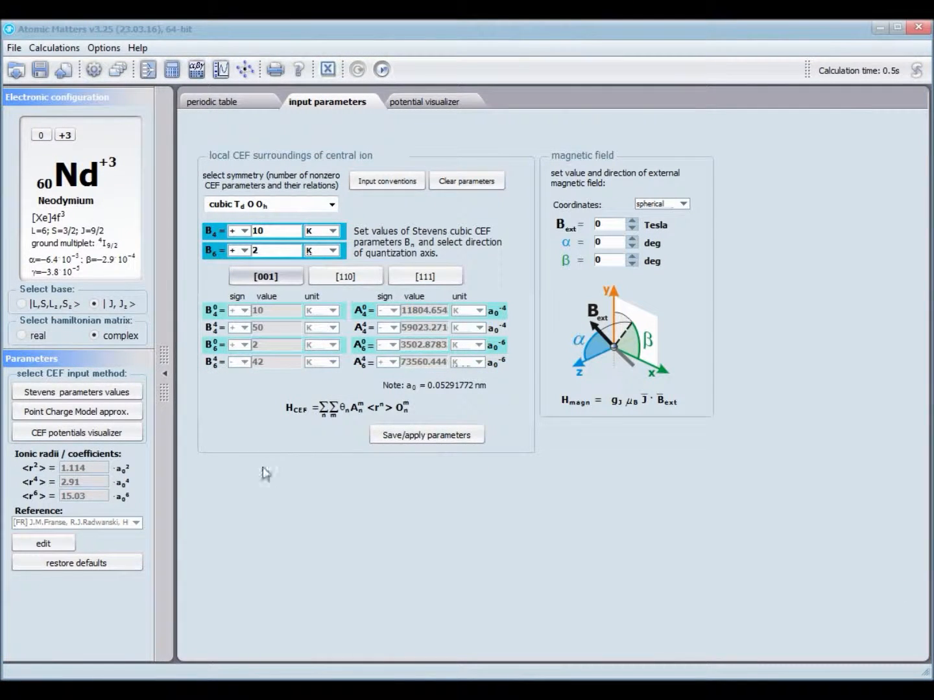
{"action": "left_click", "coordinate": [346, 272]}
{"action": "left_click", "coordinate": [426, 274]}
{"action": "left_click", "coordinate": [373, 277]}
{"action": "left_click", "coordinate": [284, 278]}
{"action": "left_click", "coordinate": [347, 272]}
{"action": "left_click", "coordinate": [431, 277]}
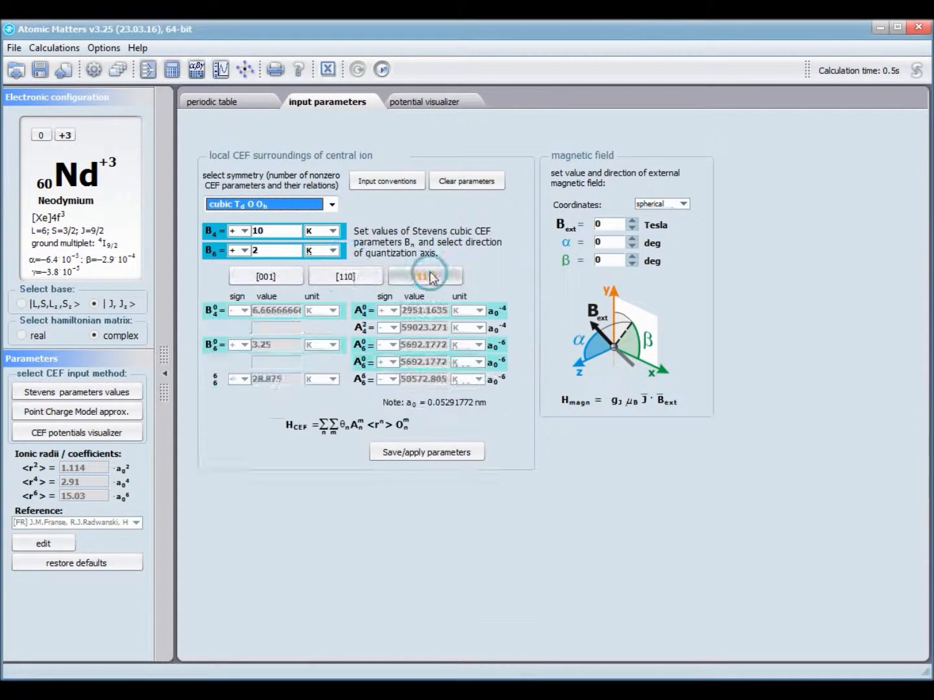
{"action": "left_click", "coordinate": [366, 278]}
{"action": "left_click", "coordinate": [283, 279]}
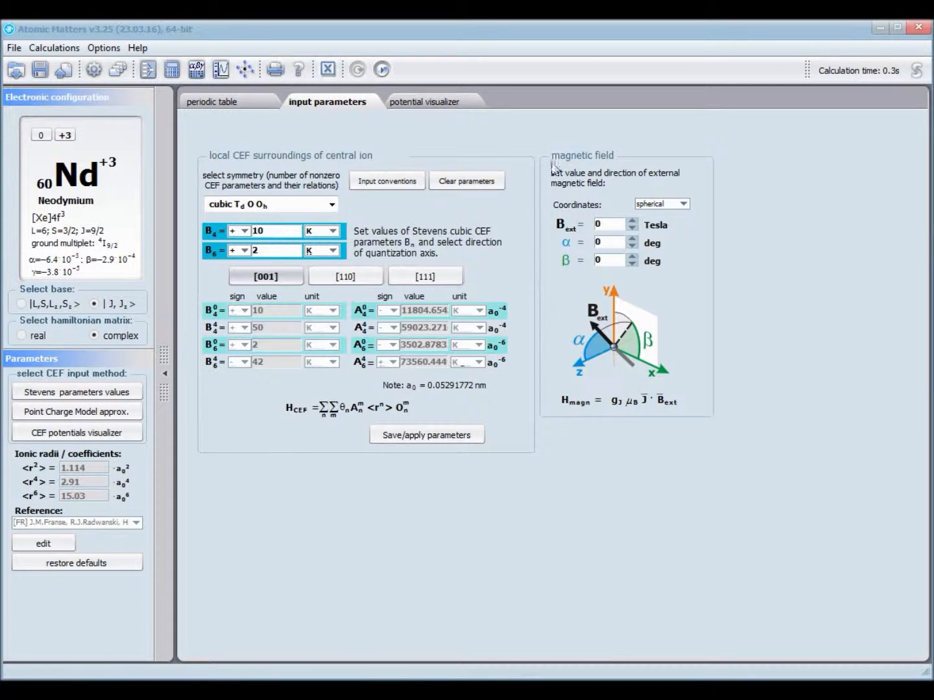
- Raise the external field to 1.6 T and run the calculation into Result03
{"action": "left_click", "coordinate": [632, 222]}
{"action": "left_click", "coordinate": [633, 222]}
{"action": "left_click", "coordinate": [633, 222]}
{"action": "left_click", "coordinate": [633, 222]}
{"action": "left_click", "coordinate": [632, 222]}
{"action": "left_click", "coordinate": [633, 222]}
{"action": "left_click", "coordinate": [633, 223]}
{"action": "left_click", "coordinate": [633, 222]}
{"action": "left_click", "coordinate": [632, 223]}
{"action": "left_click", "coordinate": [632, 221]}
{"action": "left_click", "coordinate": [632, 221]}
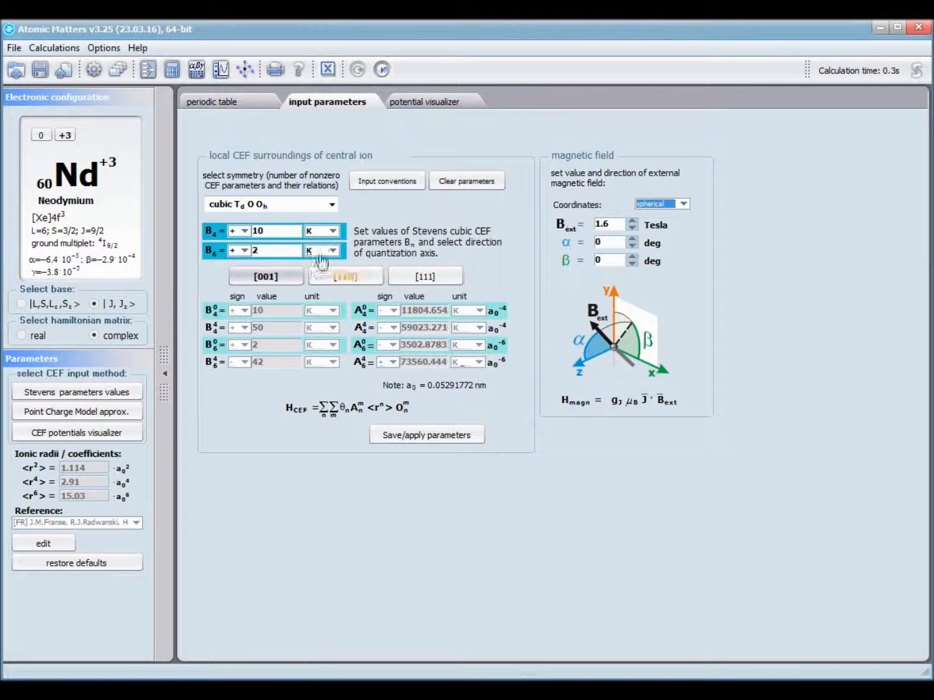
{"action": "left_click", "coordinate": [382, 70]}
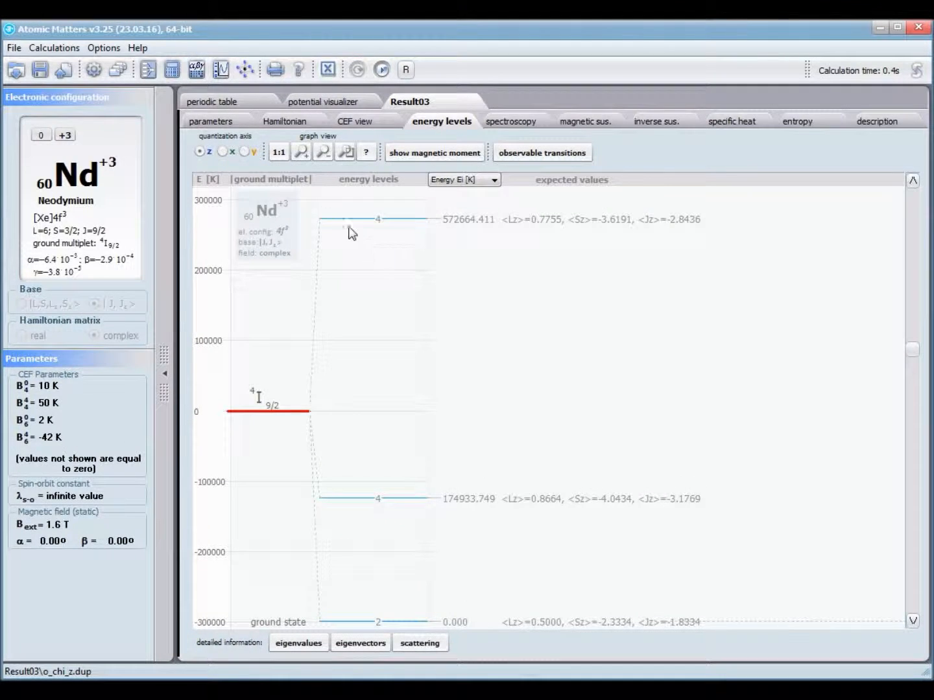
- View Result03's Hamiltonian, rotate the 3-D CEF potential, and inspect the energy level diagram
{"action": "left_click", "coordinate": [227, 123]}
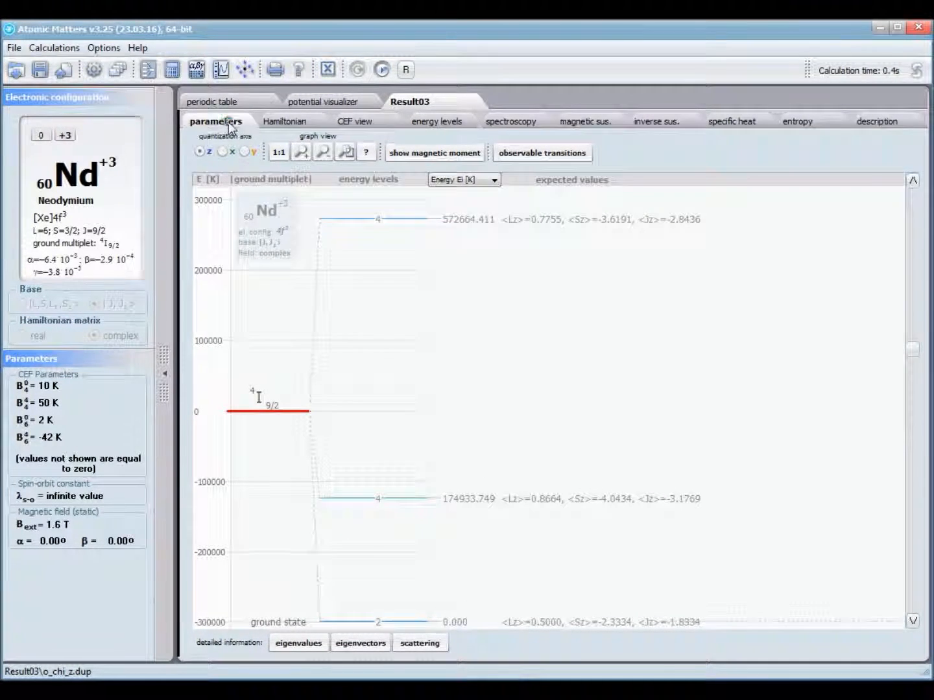
{"action": "left_click", "coordinate": [274, 123]}
{"action": "left_click", "coordinate": [375, 124]}
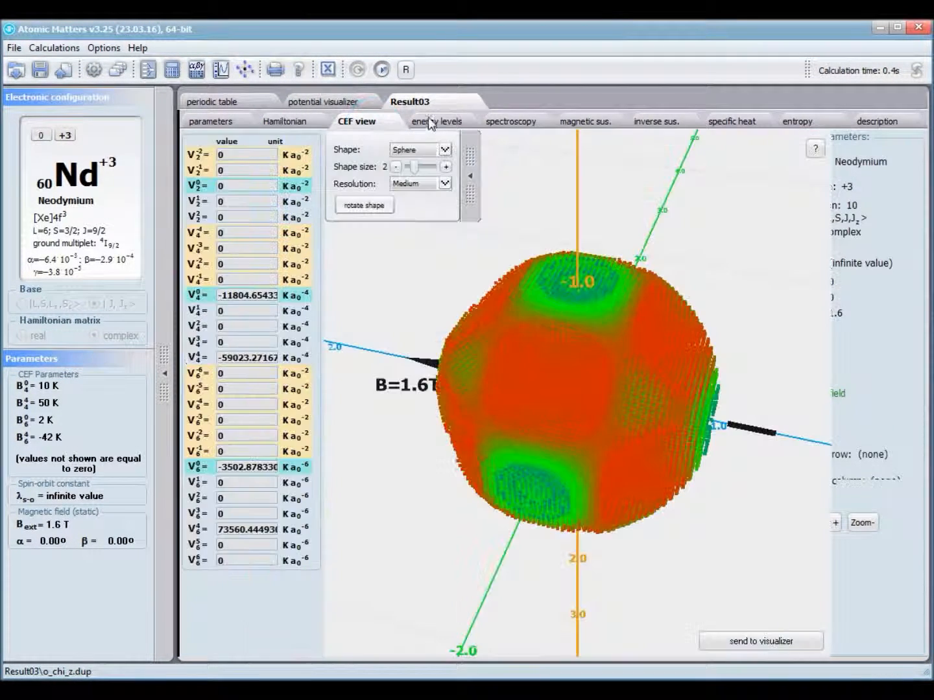
{"action": "left_click_drag", "start_coordinate": [444, 397], "coordinate": [721, 355]}
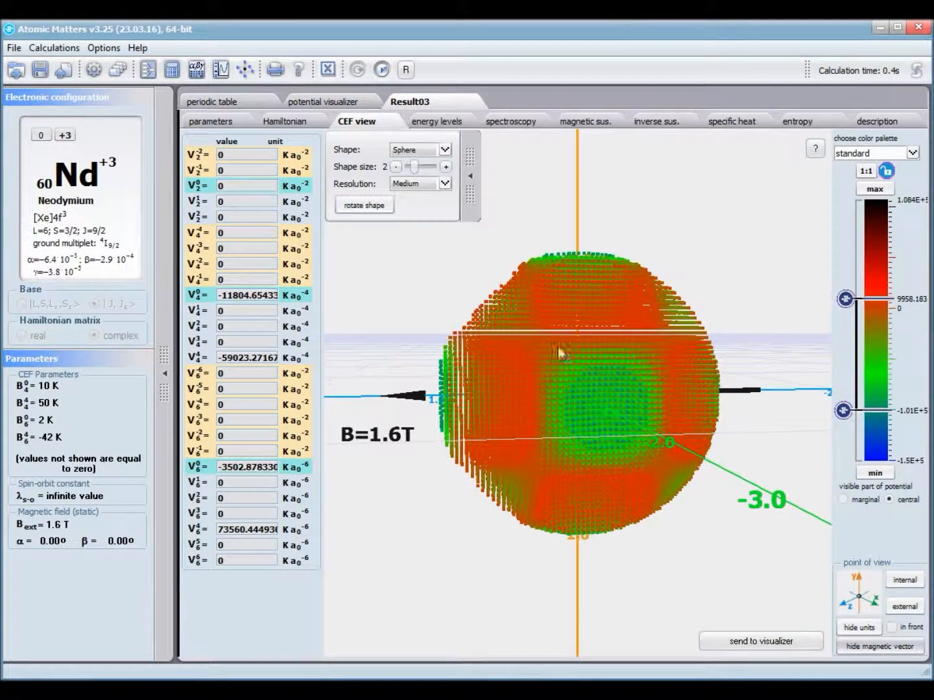
{"action": "left_click", "coordinate": [447, 122]}
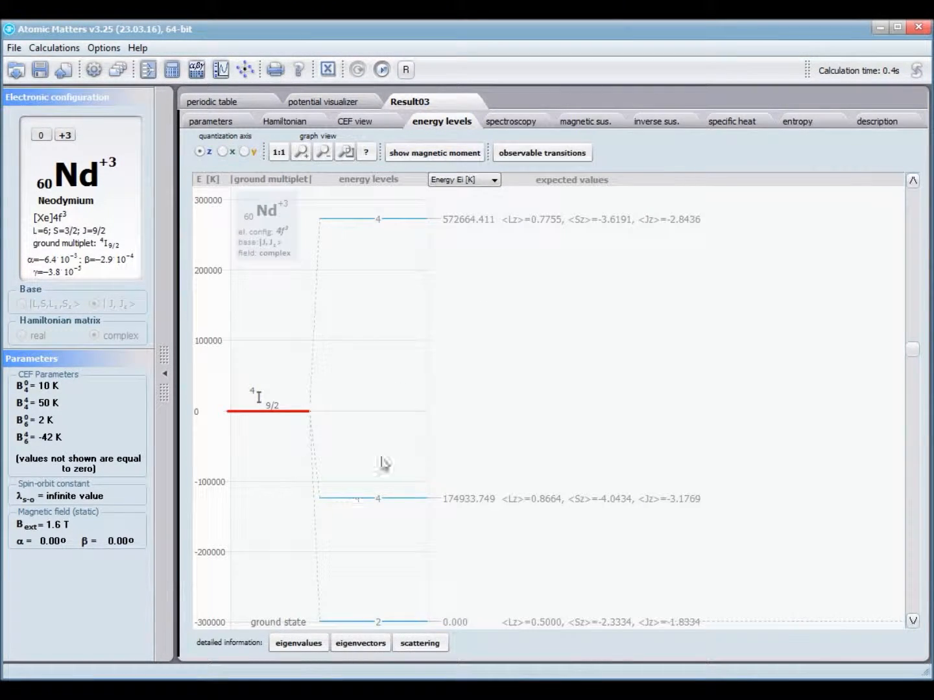
{"action": "scroll", "coordinate": [381, 458], "scroll_direction": "down", "scroll_amount": 1}
{"action": "scroll", "coordinate": [381, 458], "scroll_direction": "up", "scroll_amount": 5}
{"action": "scroll", "coordinate": [382, 458], "scroll_direction": "down", "scroll_amount": 3}
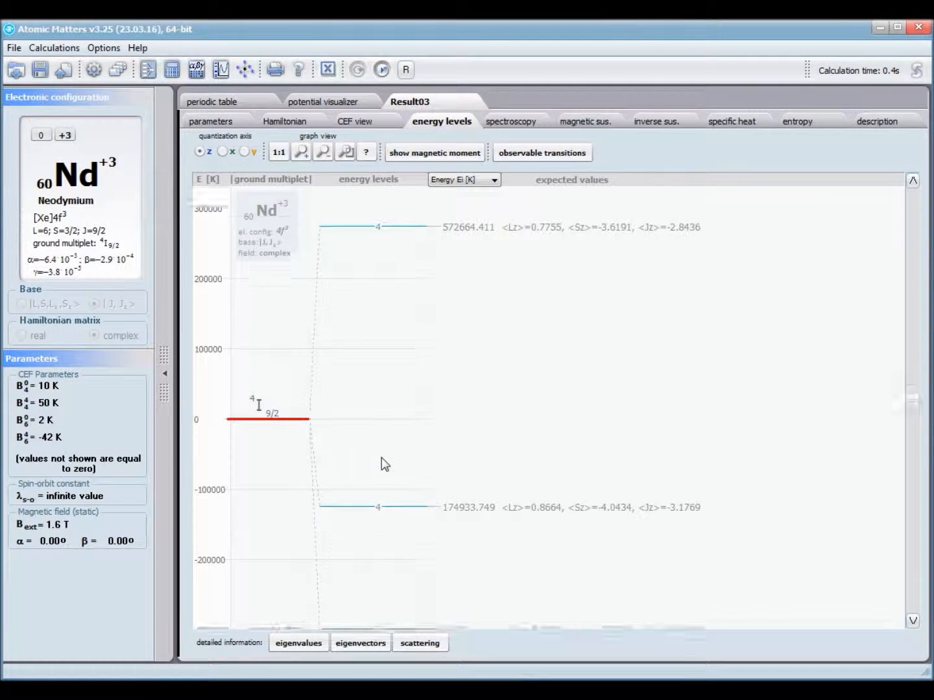
- Check spectroscopy, susceptibility and inverse susceptibility plots, toggling B||x, then return to parameters
{"action": "left_click", "coordinate": [512, 126]}
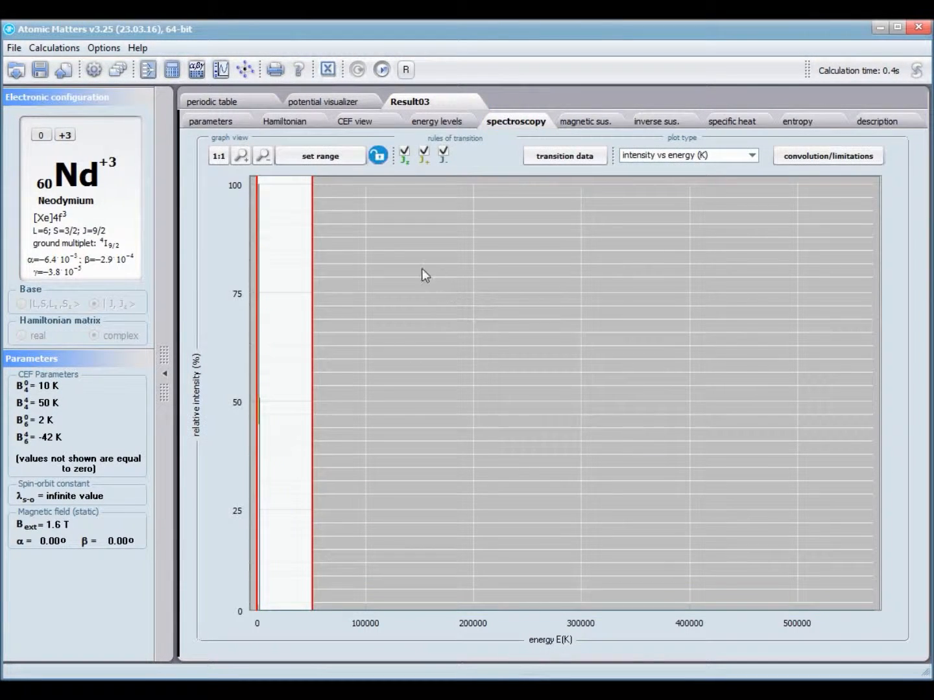
{"action": "left_click", "coordinate": [583, 123]}
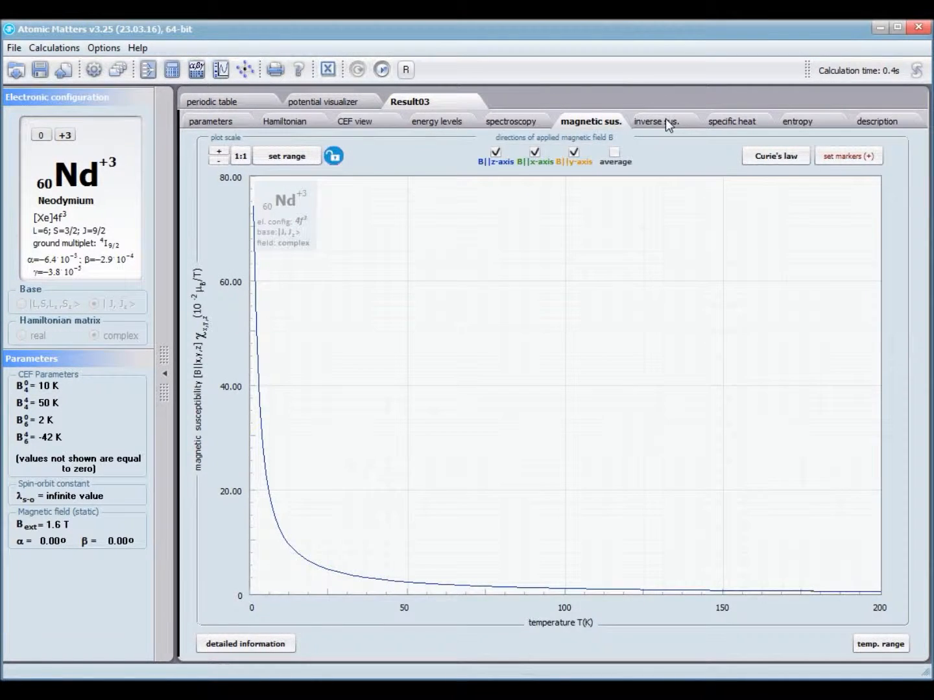
{"action": "left_click", "coordinate": [669, 124]}
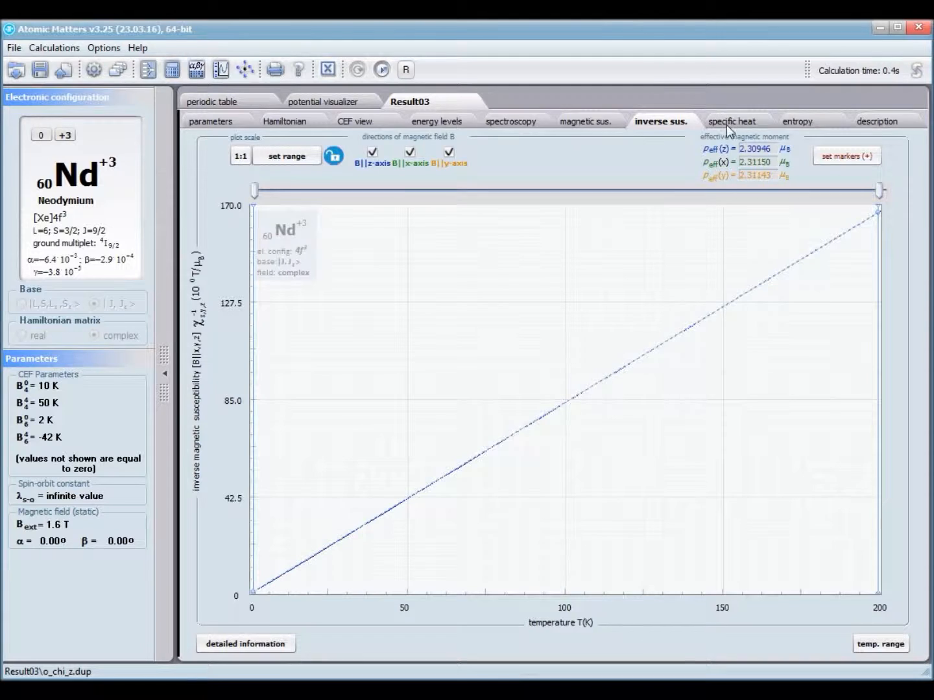
{"action": "left_click", "coordinate": [410, 152]}
{"action": "left_click", "coordinate": [410, 154]}
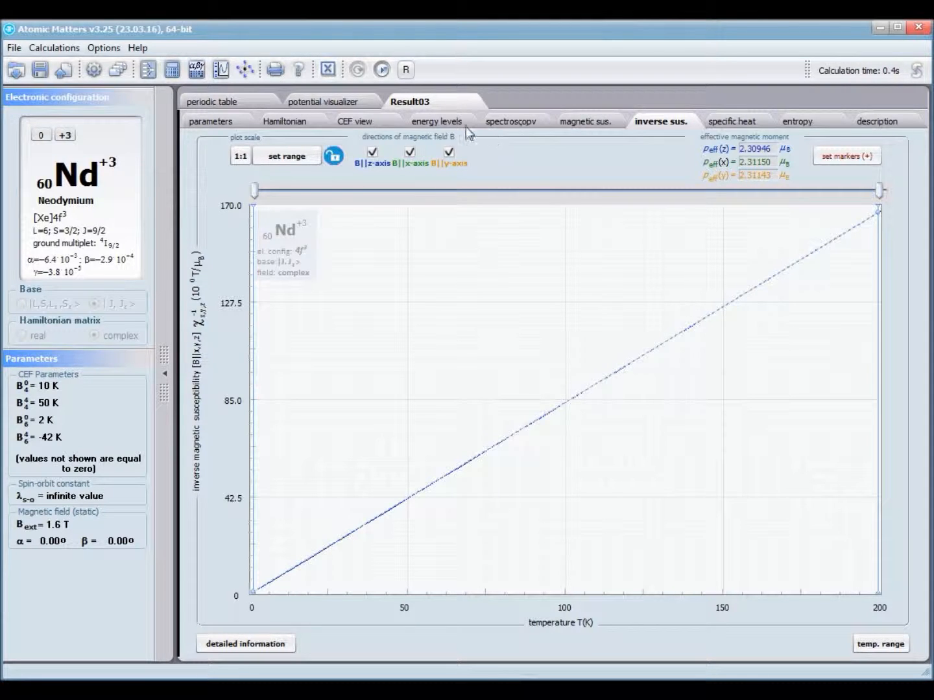
{"action": "left_click", "coordinate": [217, 121]}
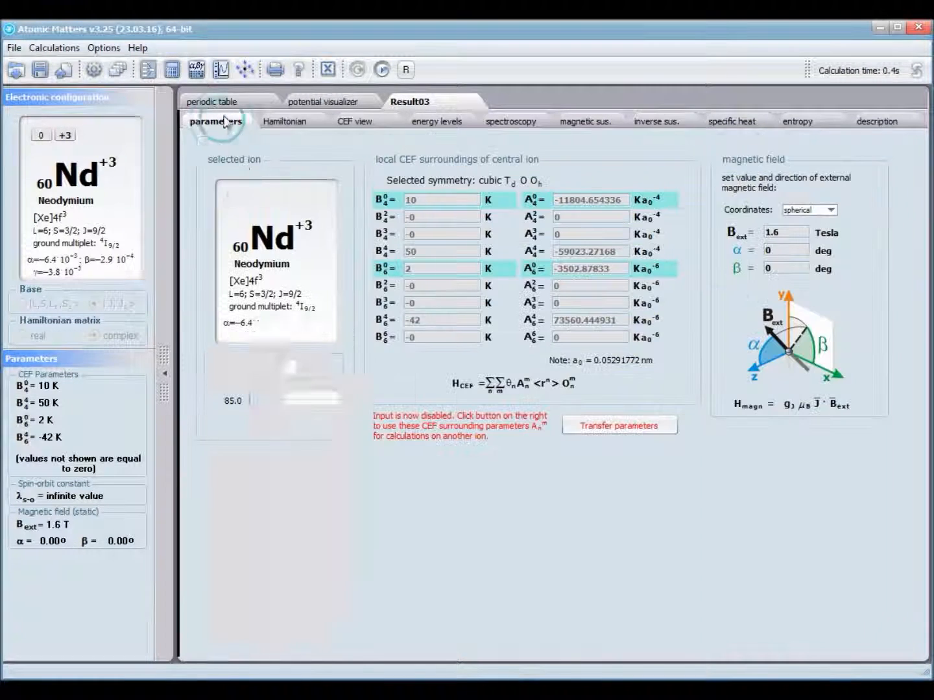
- Transfer the Result03 crystal-field parameters (B4^0=10, B4^4=50, B6^0=2, B6^4=−42 K) to the current Nd3+ ion
{"action": "left_click", "coordinate": [608, 428]}
{"action": "left_click", "coordinate": [386, 410]}
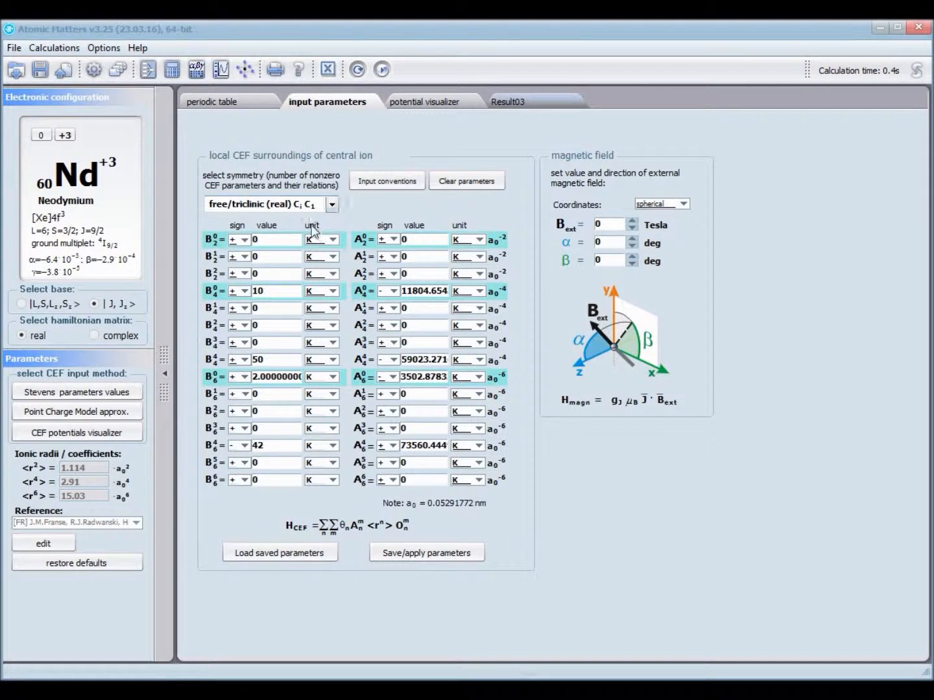
- Select the B2^2 field, then launch the Point Charge Model approximation for Nd³⁺
{"action": "left_click", "coordinate": [275, 273]}
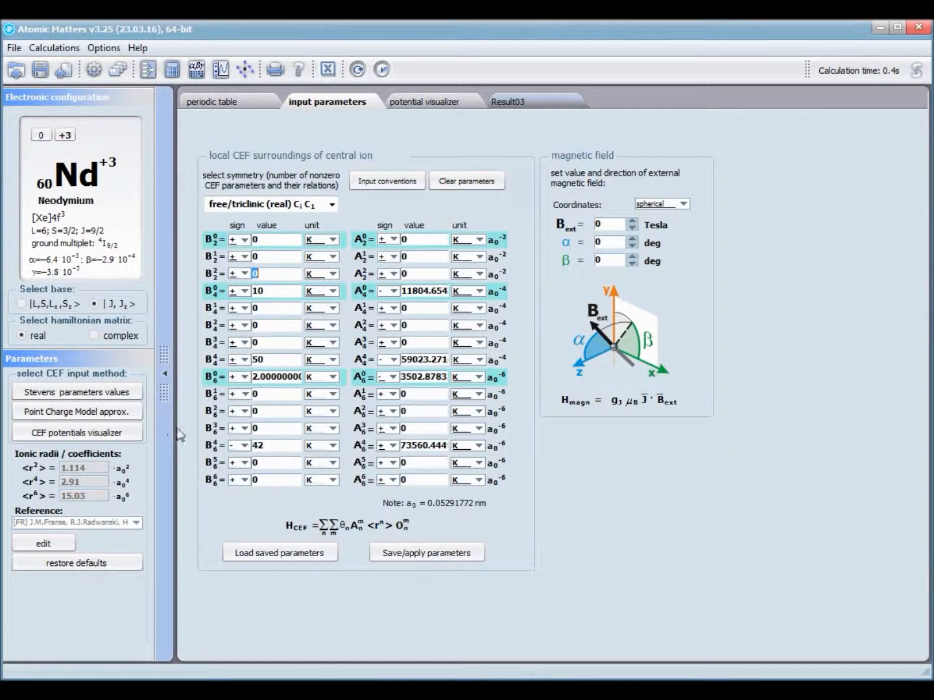
{"action": "left_click", "coordinate": [133, 419]}
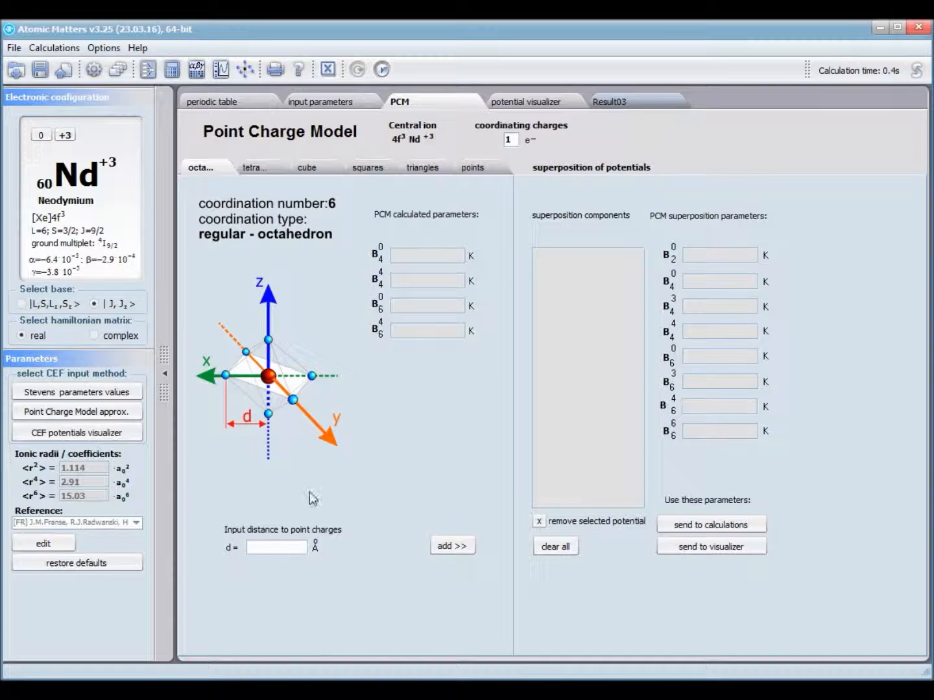
- Look over the cube, squares, triangles and points geometries, ending on the regular tetrahedron
{"action": "left_click", "coordinate": [266, 167]}
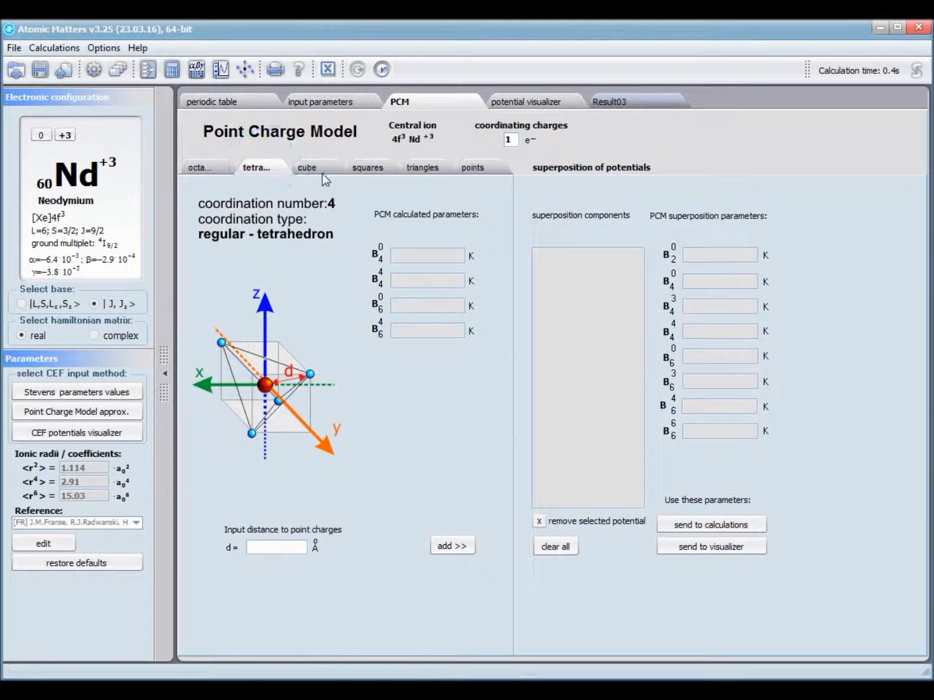
{"action": "left_click", "coordinate": [322, 170]}
{"action": "left_click", "coordinate": [377, 170]}
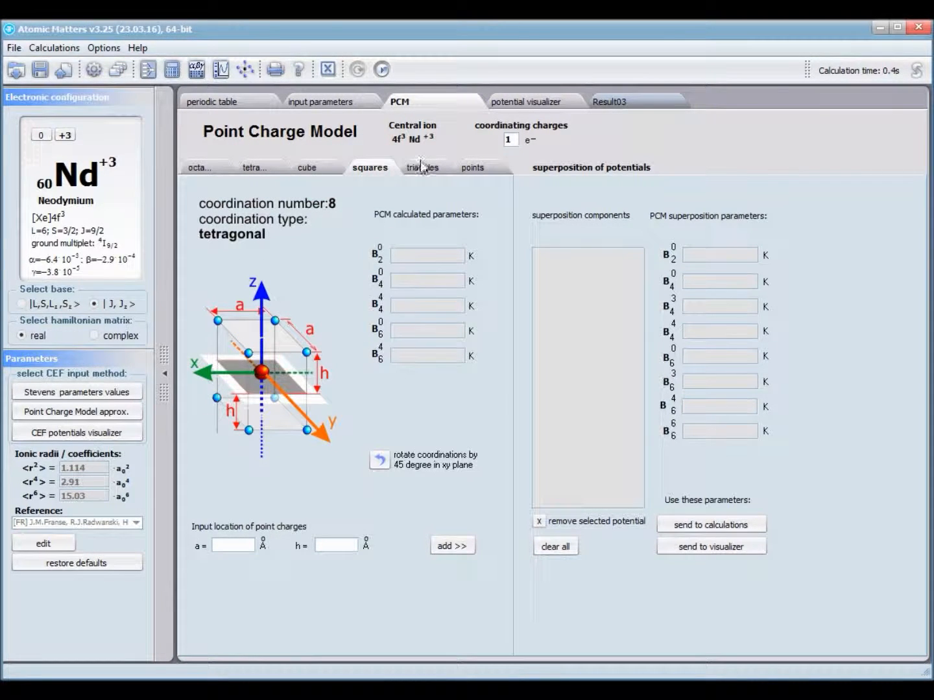
{"action": "left_click", "coordinate": [424, 169]}
{"action": "left_click", "coordinate": [478, 170]}
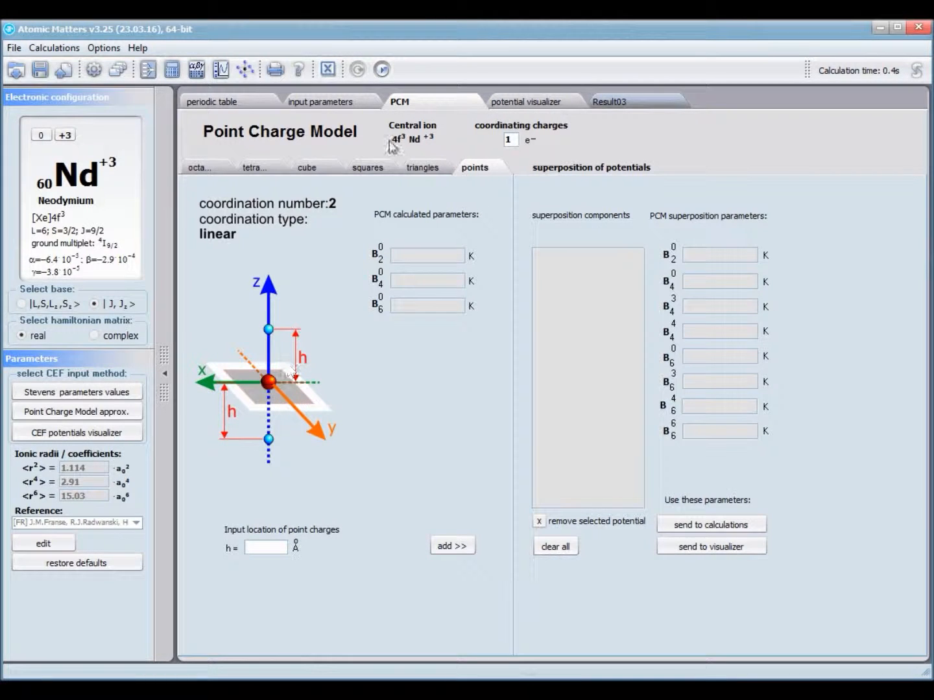
{"action": "left_click", "coordinate": [373, 168]}
{"action": "left_click", "coordinate": [427, 170]}
{"action": "left_click", "coordinate": [315, 168]}
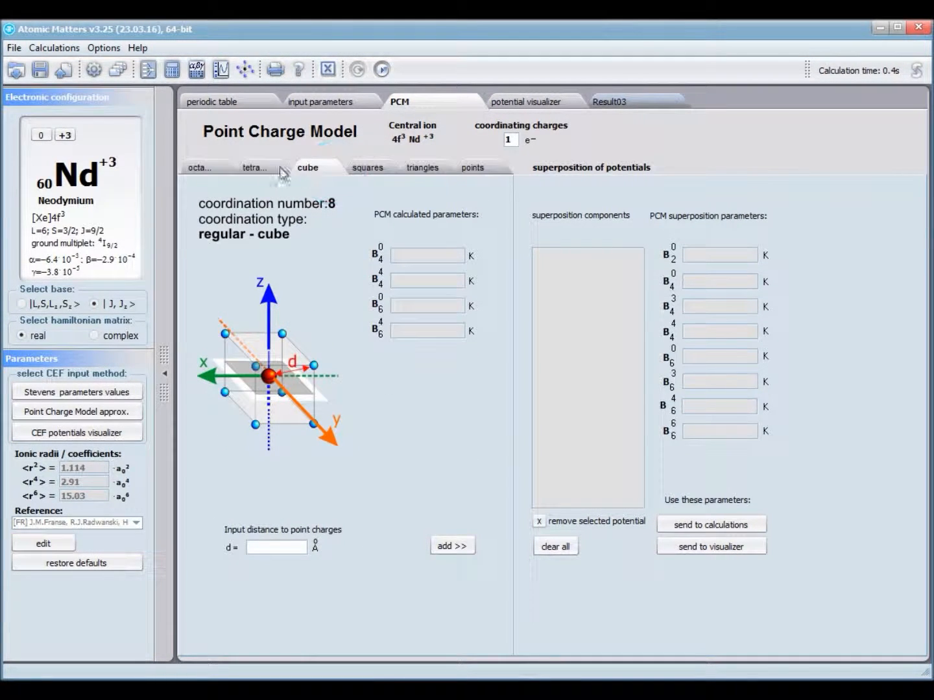
{"action": "left_click", "coordinate": [260, 168]}
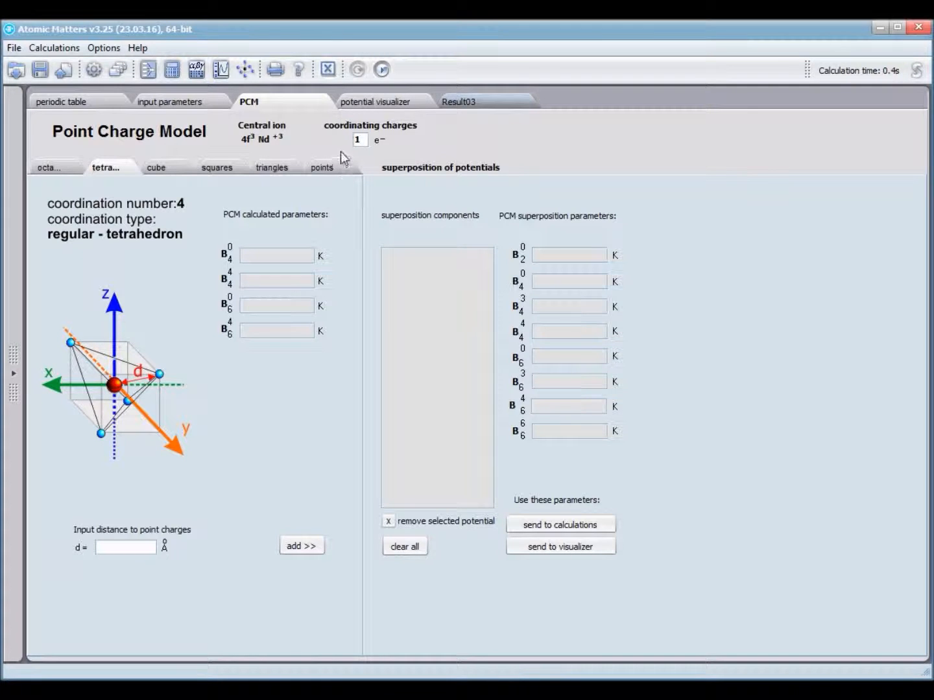
- Add a tetrahedron of charge-2 ions at d = 1 Å to the superposition
{"action": "double_click", "coordinate": [358, 140]}
{"action": "type", "text": "2"}
{"action": "left_click", "coordinate": [109, 547]}
{"action": "type", "text": "1"}
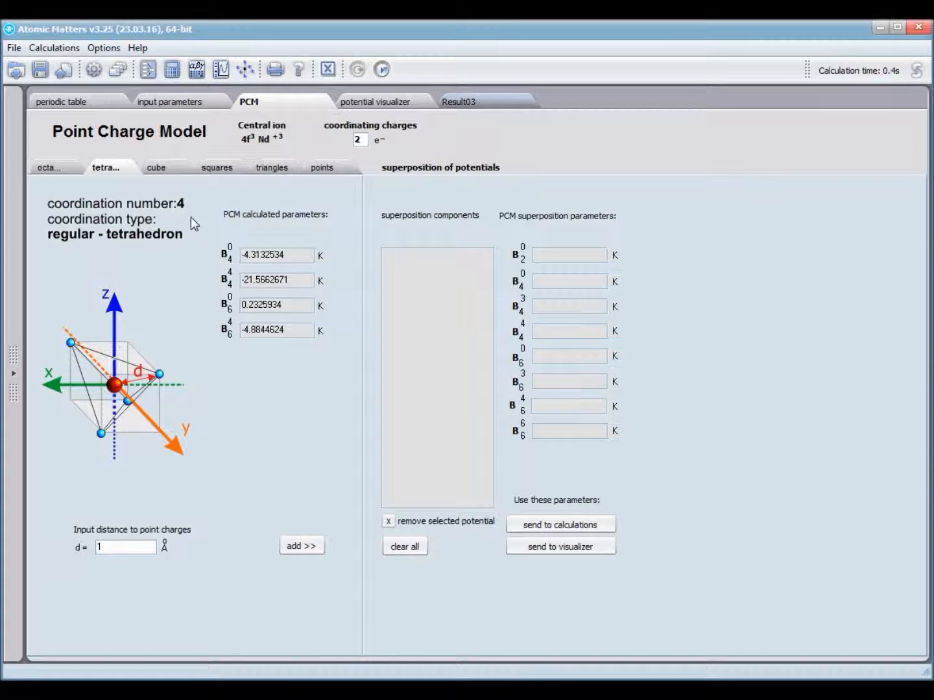
{"action": "left_click", "coordinate": [293, 548]}
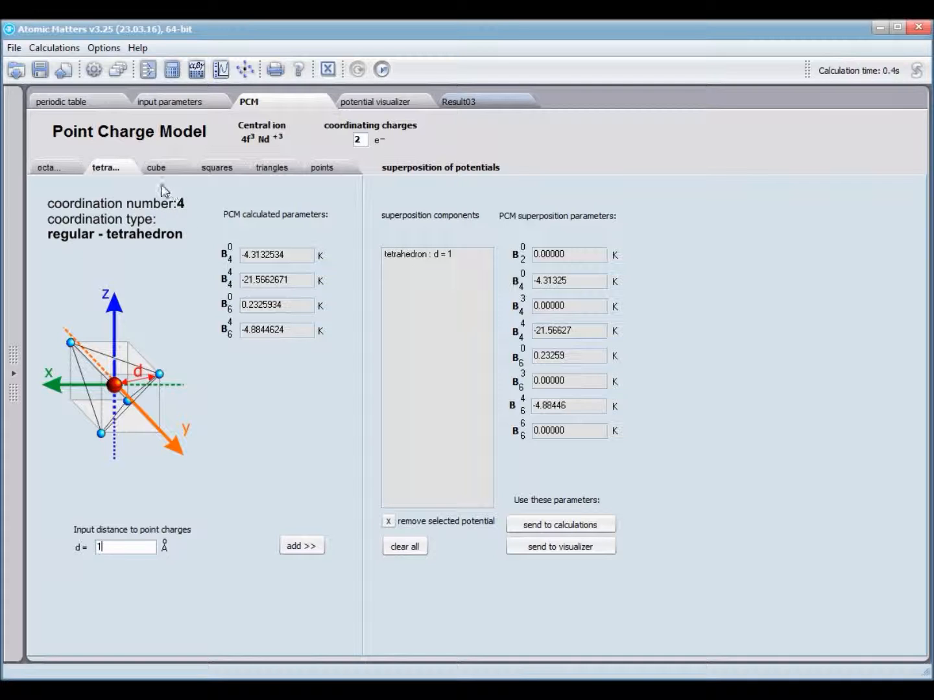
- Add linear point charges at h = 2 Å and send the superposed potential to the visualizer
{"action": "left_click", "coordinate": [320, 170]}
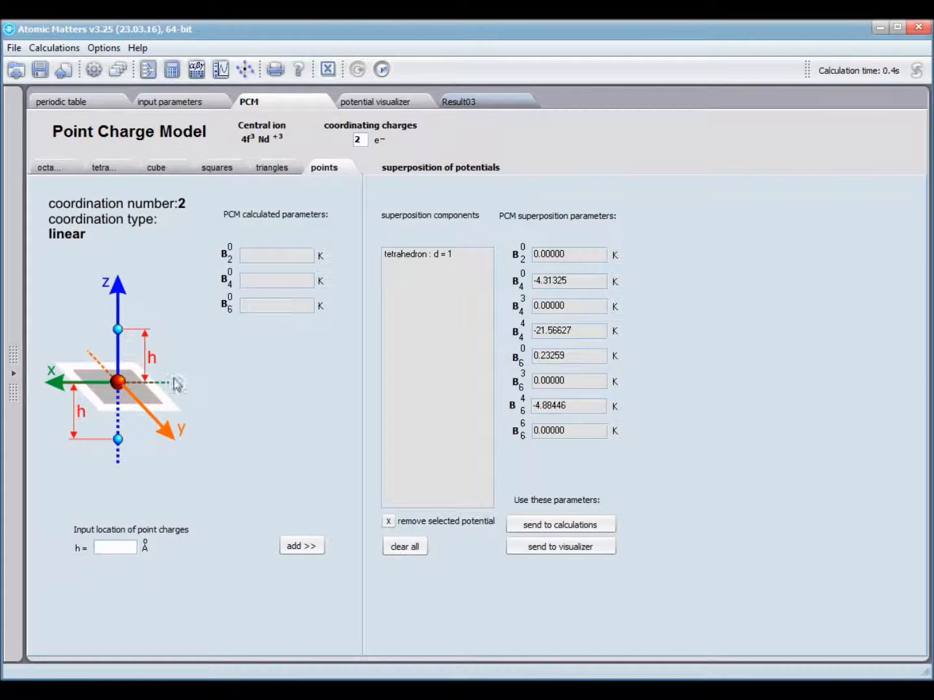
{"action": "left_click", "coordinate": [113, 544]}
{"action": "type", "text": "2"}
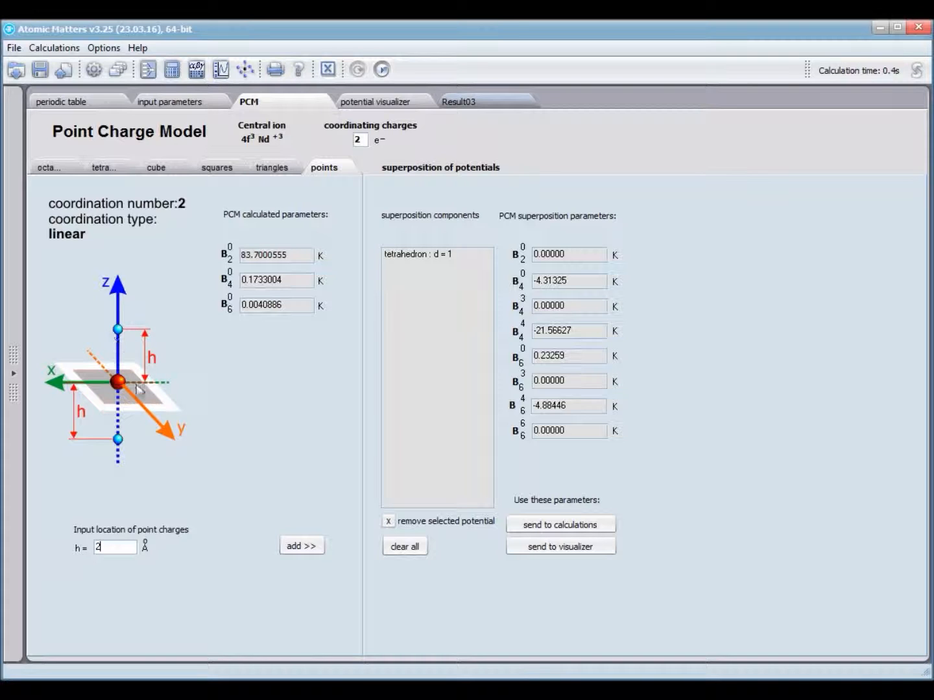
{"action": "left_click", "coordinate": [314, 553]}
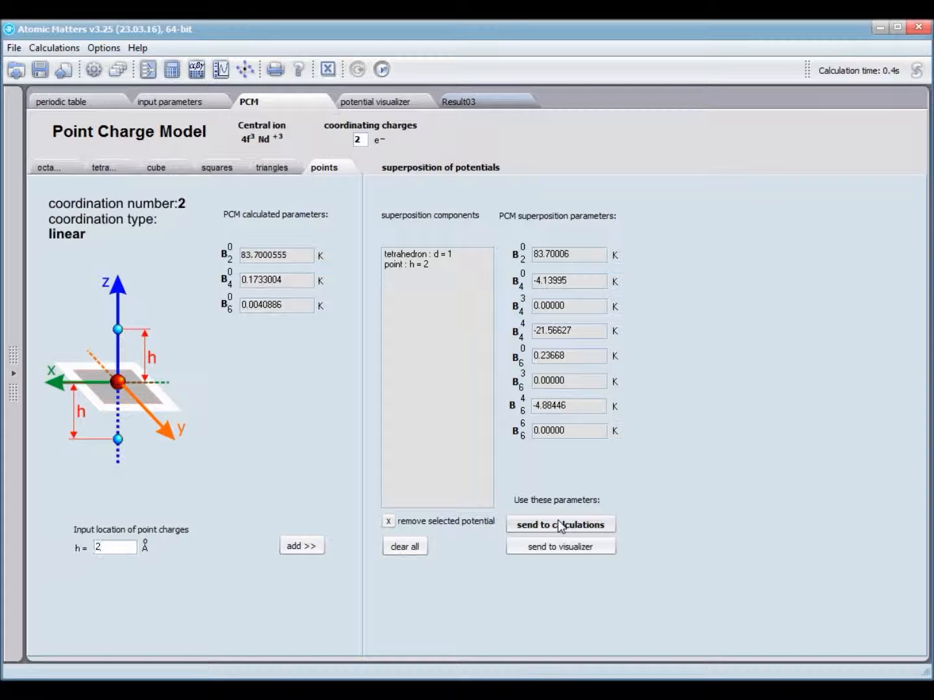
{"action": "left_click", "coordinate": [539, 548]}
- Rotate the 3-D potential sphere and raise both the upper and lower colour-scale limits
{"action": "left_click_drag", "start_coordinate": [428, 487], "coordinate": [351, 467]}
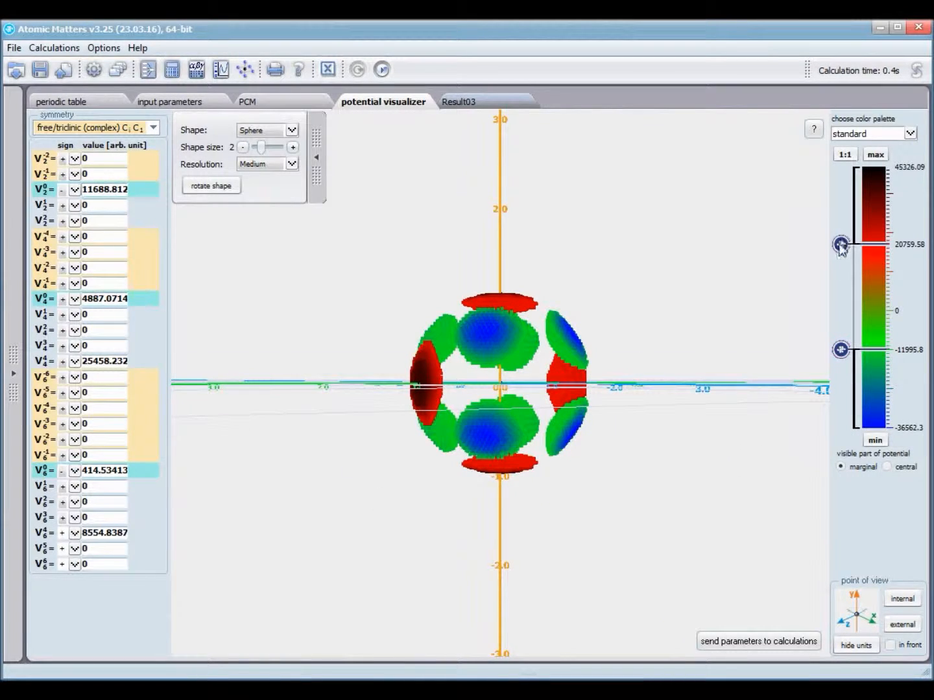
{"action": "left_click_drag", "start_coordinate": [841, 246], "coordinate": [841, 212]}
{"action": "left_click_drag", "start_coordinate": [720, 331], "coordinate": [446, 375]}
{"action": "scroll", "coordinate": [583, 401], "scroll_direction": "up", "scroll_amount": 4}
{"action": "mouse_move", "coordinate": [828, 343]}
{"action": "left_mouse_down"}
{"action": "mouse_move", "coordinate": [836, 306]}
{"action": "mouse_move", "coordinate": [804, 317]}
{"action": "mouse_move", "coordinate": [811, 327]}
{"action": "mouse_move", "coordinate": [841, 325]}
{"action": "left_mouse_up"}
{"action": "left_click_drag", "start_coordinate": [780, 380], "coordinate": [602, 378]}
{"action": "left_click_drag", "start_coordinate": [100, 158], "coordinate": [71, 157]}
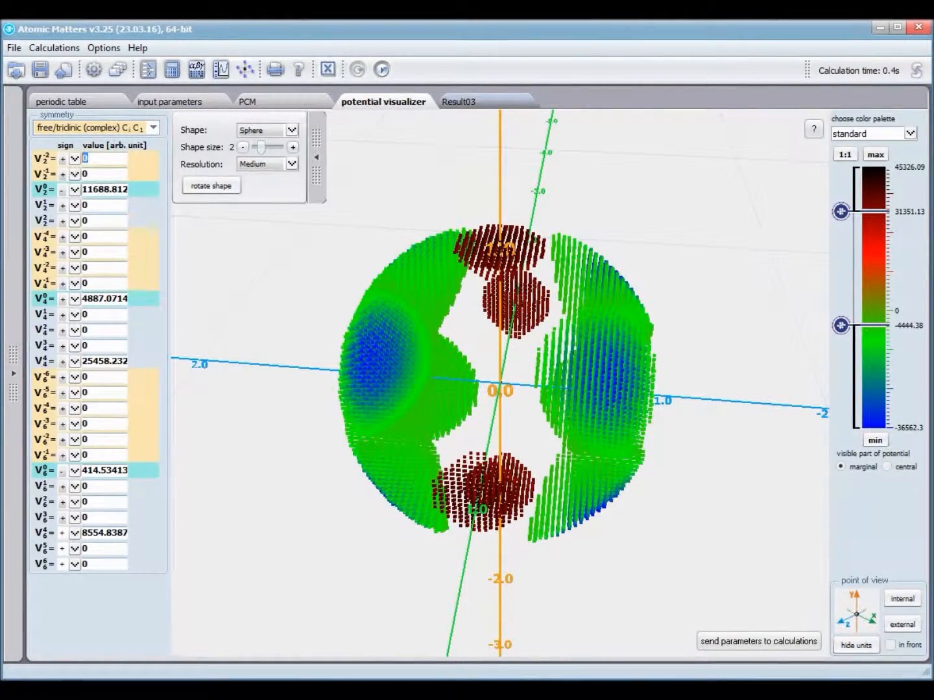
- Set the V2-2 coefficient to −22 and view the recalculated potential
{"action": "type", "text": "2222"}
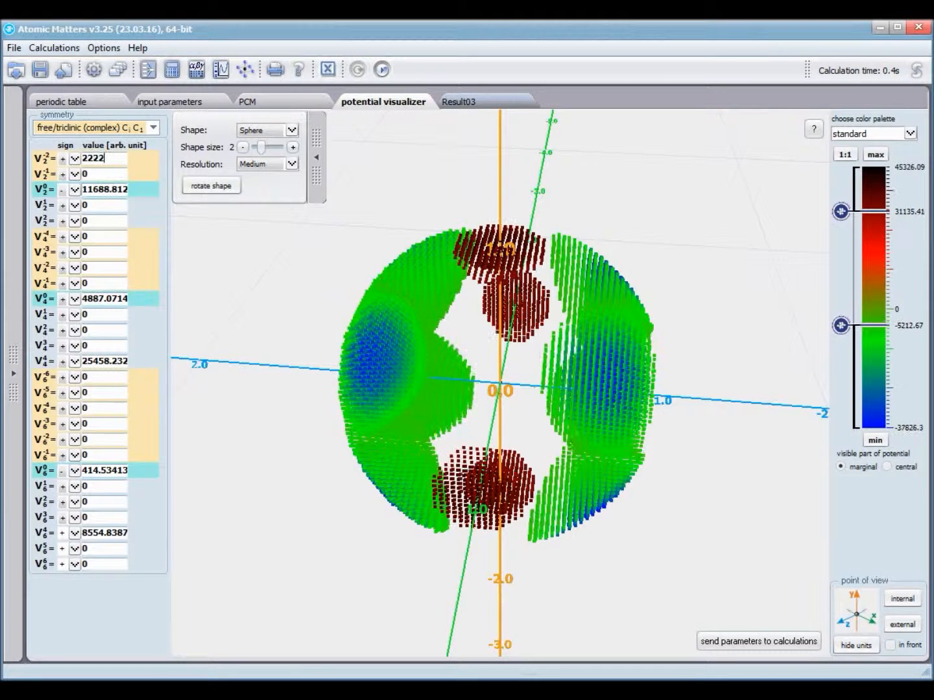
{"action": "type", "text": "222"}
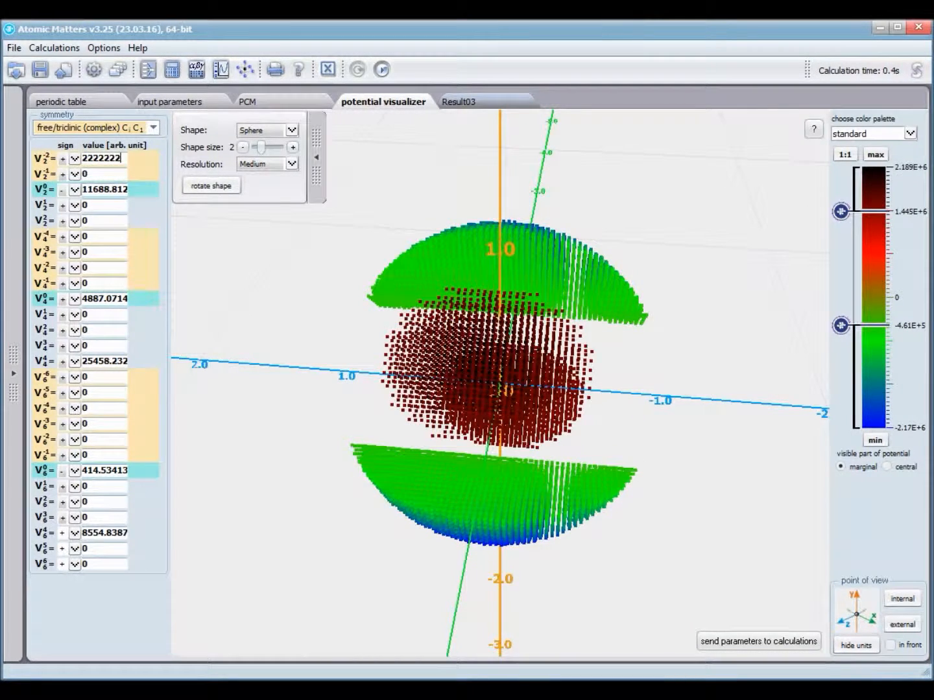
{"action": "key", "text": "BackSpace"}
{"action": "key", "text": "BackSpace"}
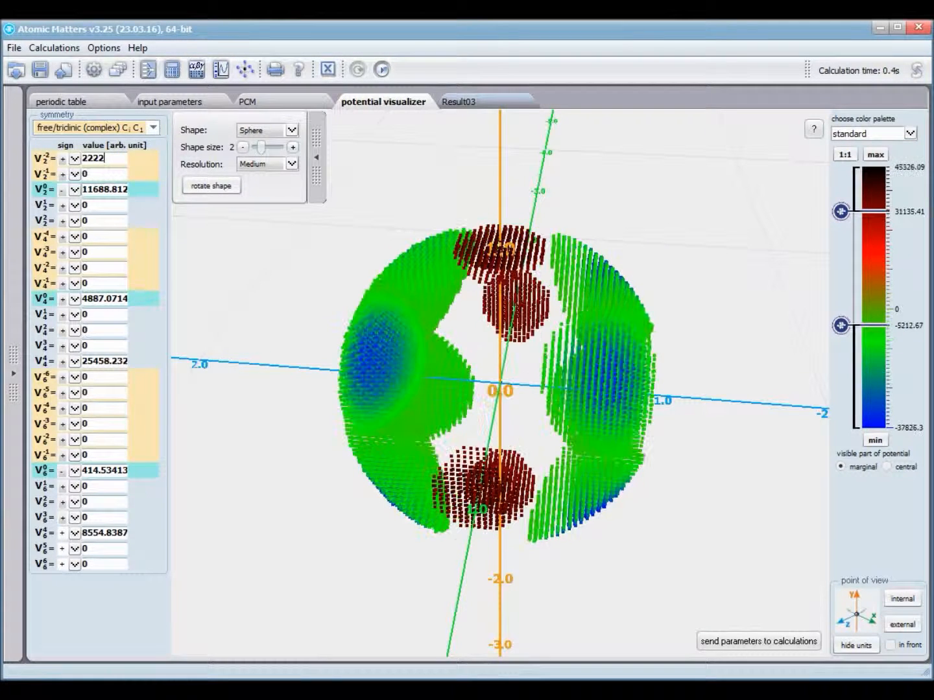
{"action": "key", "text": "BackSpace"}
{"action": "key", "text": "BackSpace"}
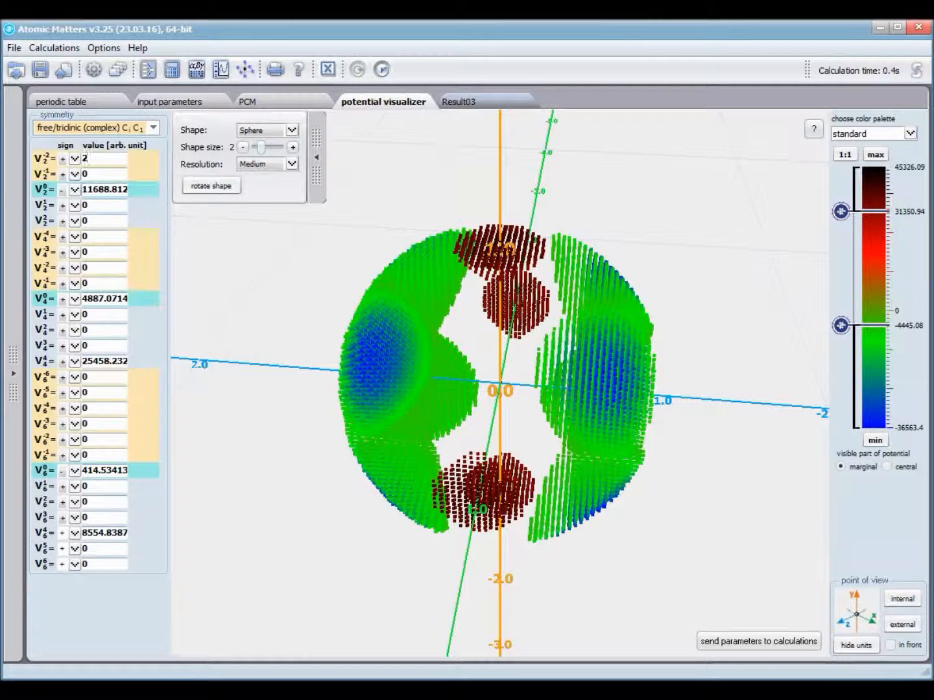
{"action": "type", "text": "2"}
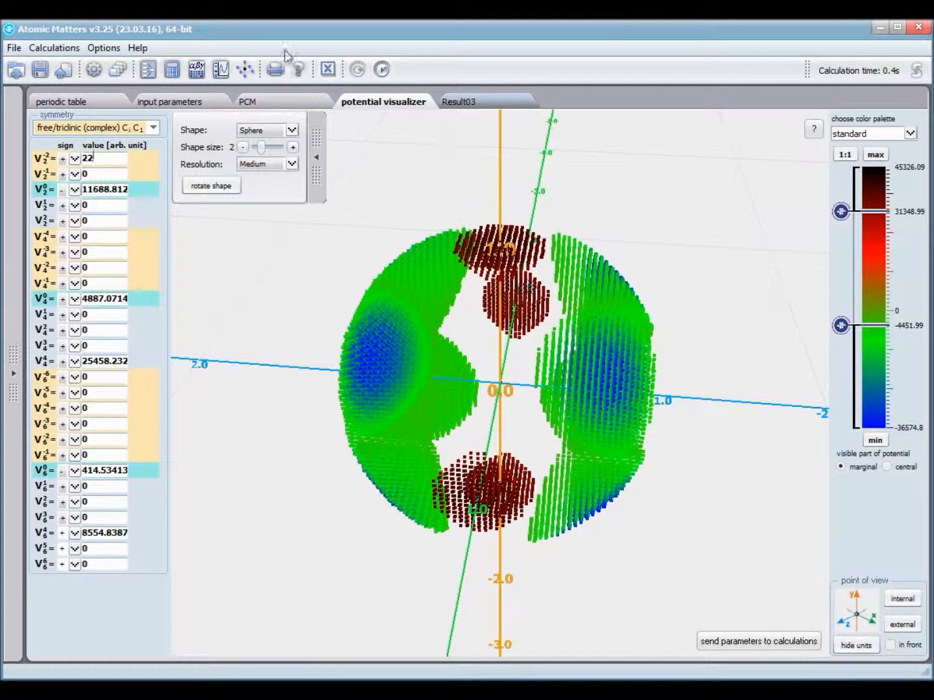
{"action": "left_click", "coordinate": [61, 174]}
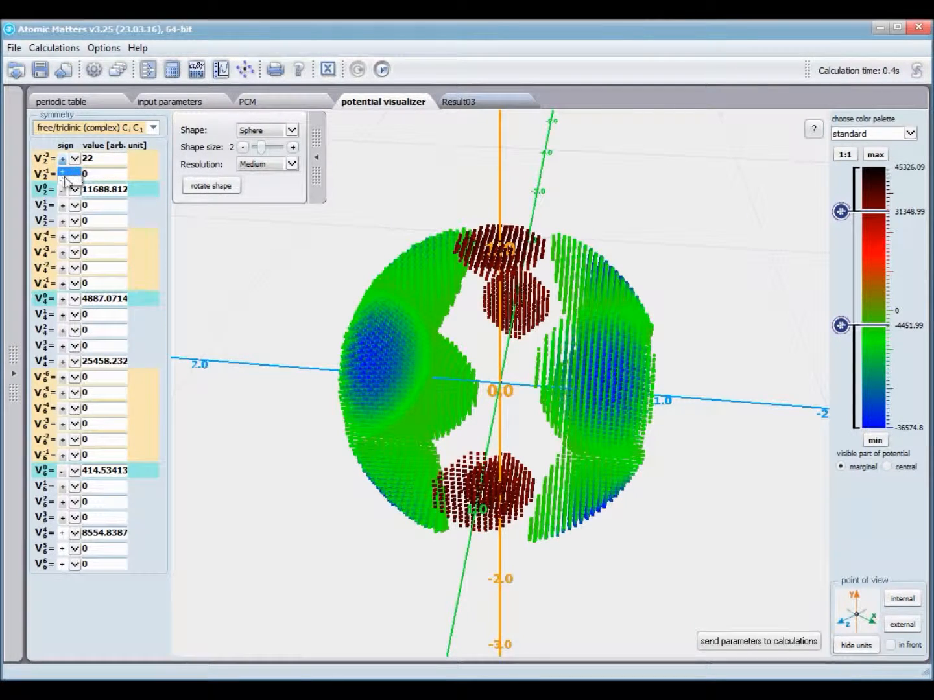
{"action": "left_click", "coordinate": [63, 184]}
{"action": "left_click_drag", "start_coordinate": [620, 396], "coordinate": [281, 406]}
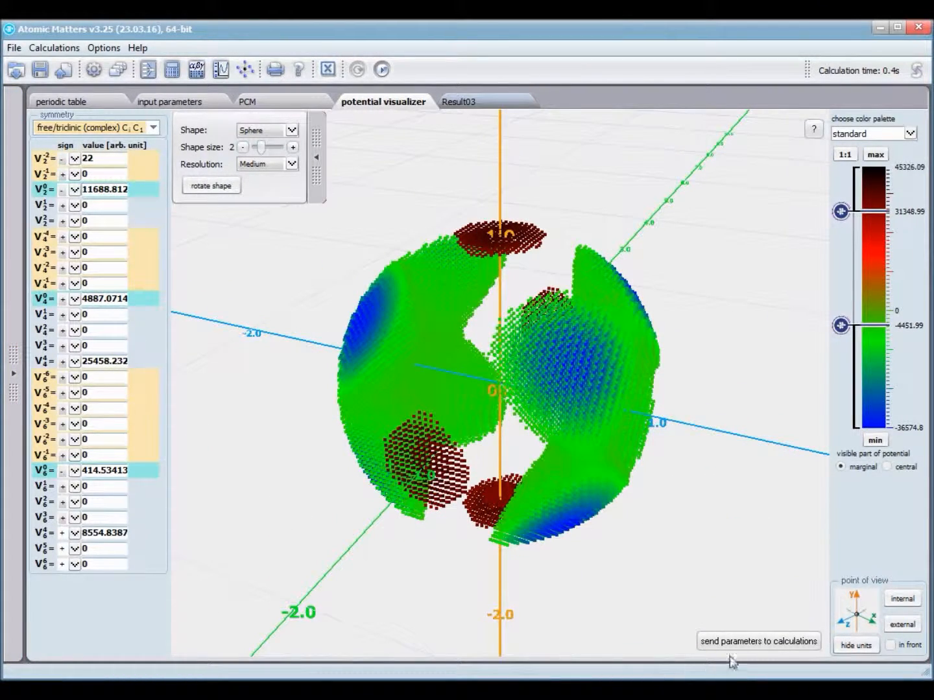
- Send the visualizer parameters to the CEF input scaled by 1.5, giving B2^0 = 125.55 K
{"action": "left_click", "coordinate": [764, 642]}
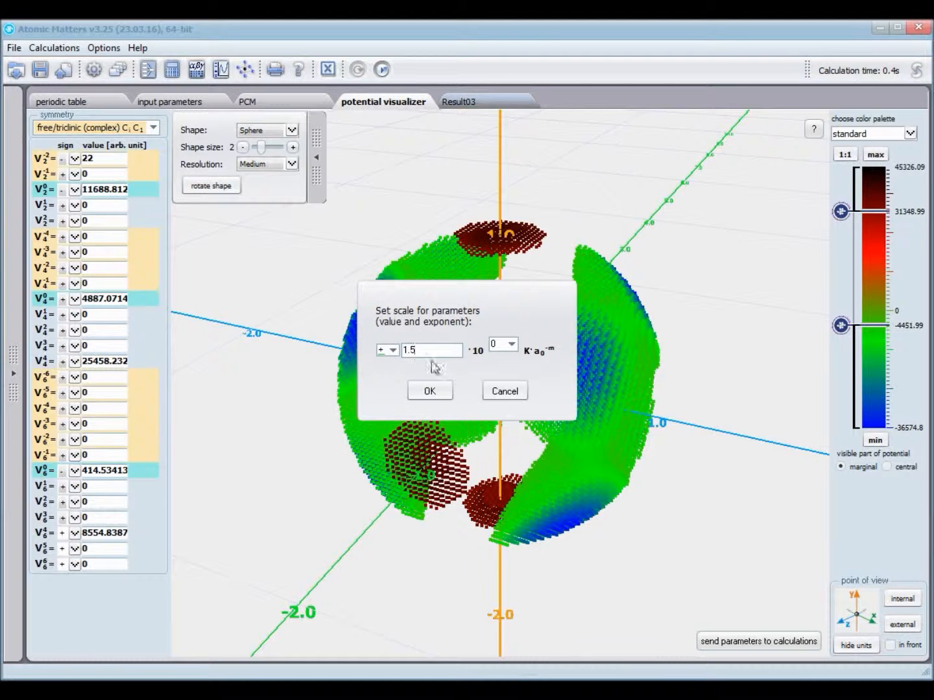
{"action": "left_click", "coordinate": [429, 392]}
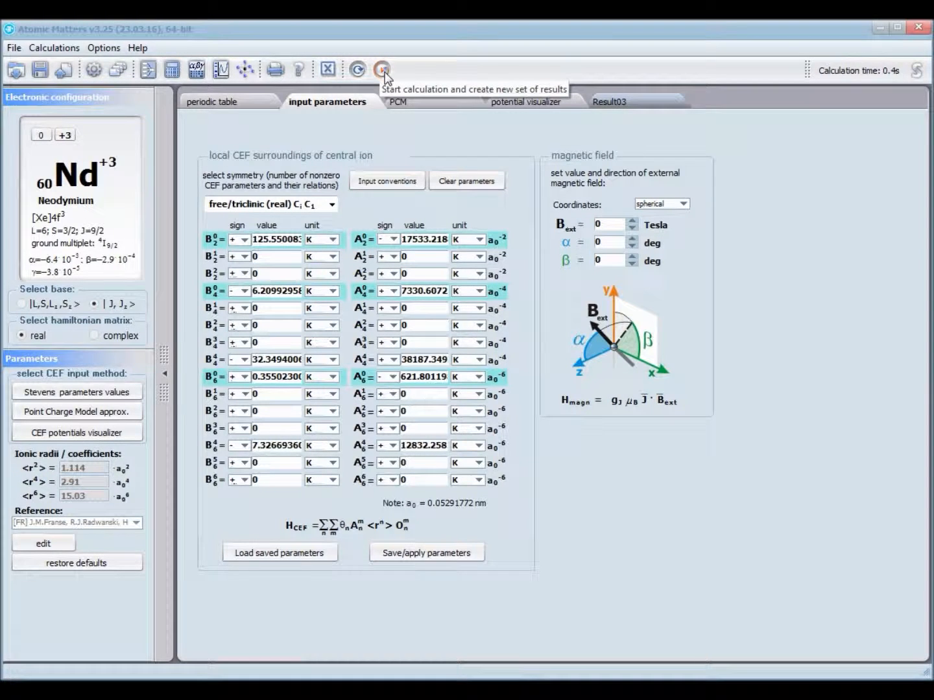
- Run the calculation into Result06, zoom on the lowest energy levels, then inspect the susceptibility curves
{"action": "left_click", "coordinate": [383, 73]}
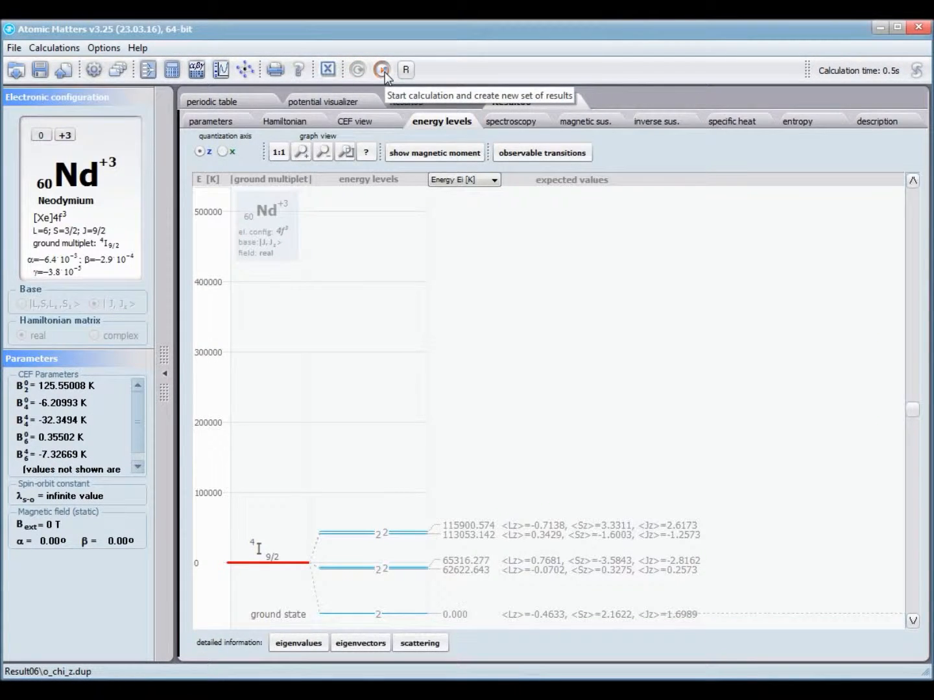
{"action": "left_click_drag", "start_coordinate": [373, 501], "coordinate": [388, 627]}
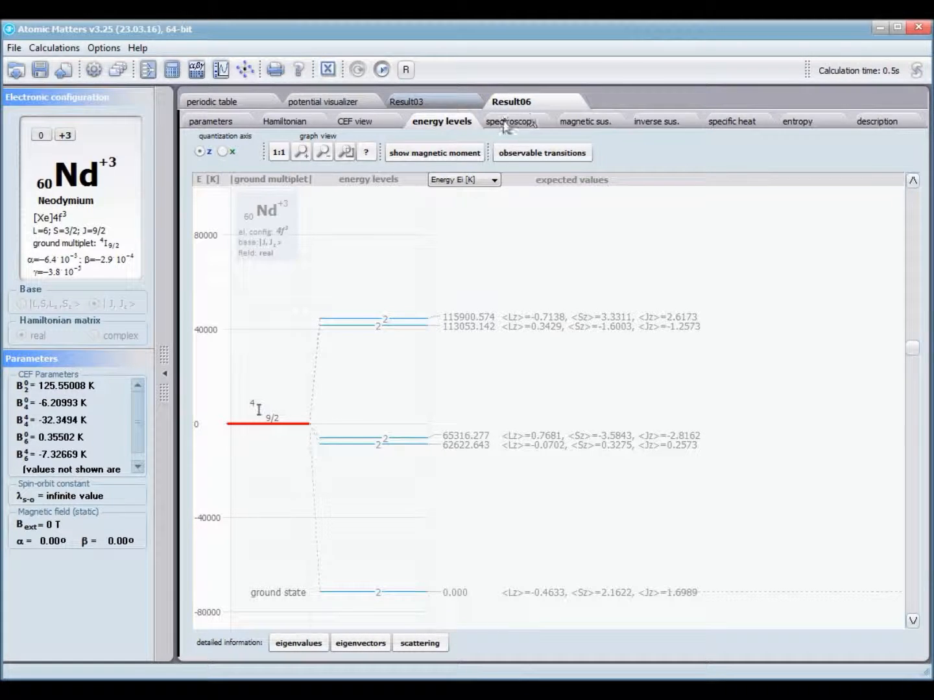
{"action": "left_click", "coordinate": [603, 127]}
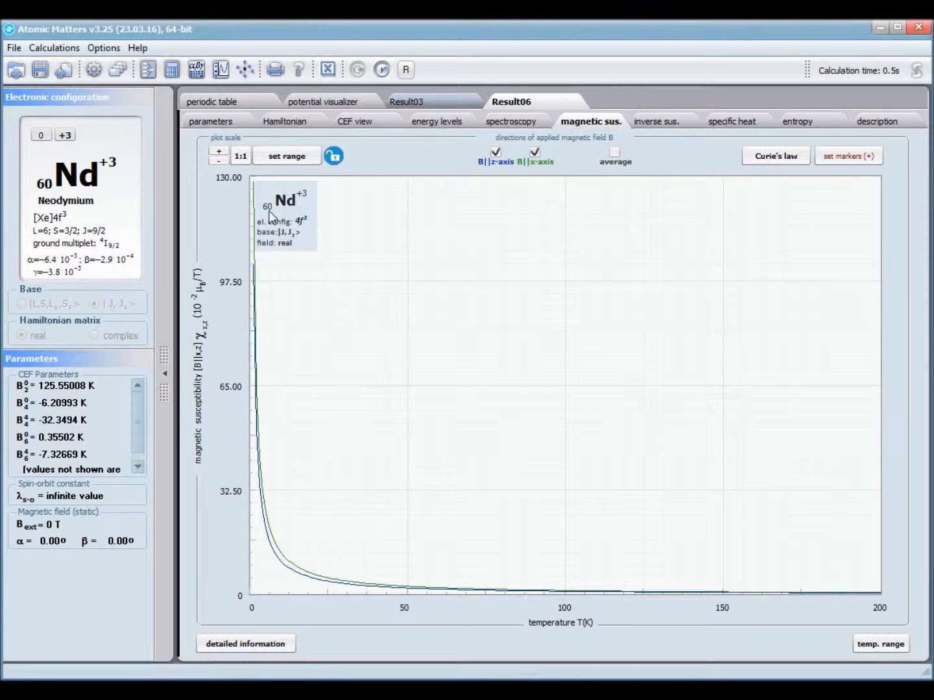
{"action": "left_click", "coordinate": [219, 152]}
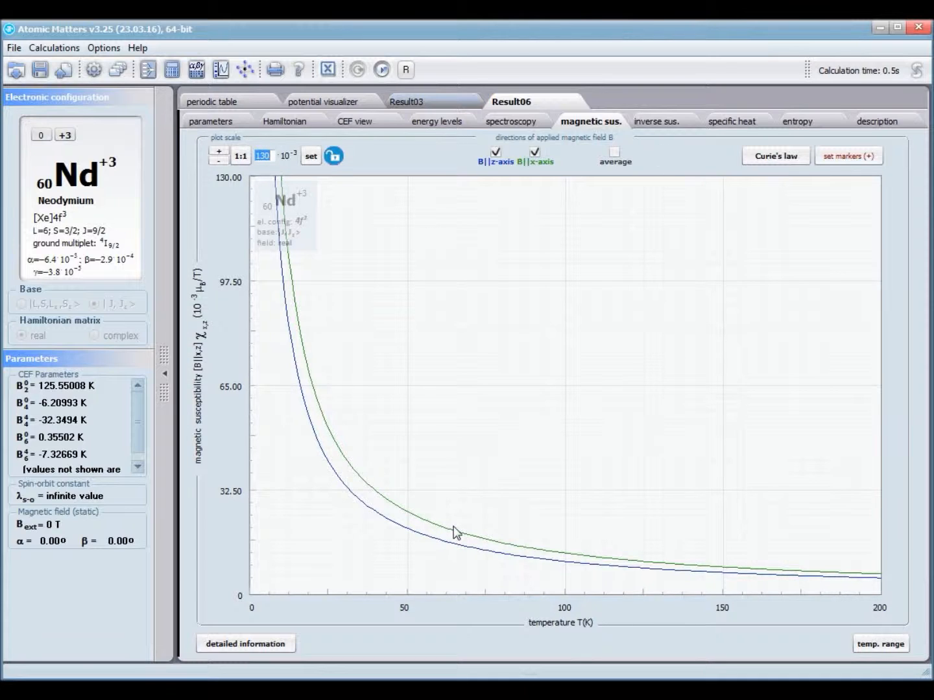
- Fit the inverse susceptibility between about 140 K and 167 K
{"action": "left_click", "coordinate": [656, 122]}
{"action": "left_click_drag", "start_coordinate": [254, 188], "coordinate": [696, 191]}
{"action": "left_click_drag", "start_coordinate": [879, 191], "coordinate": [780, 193]}
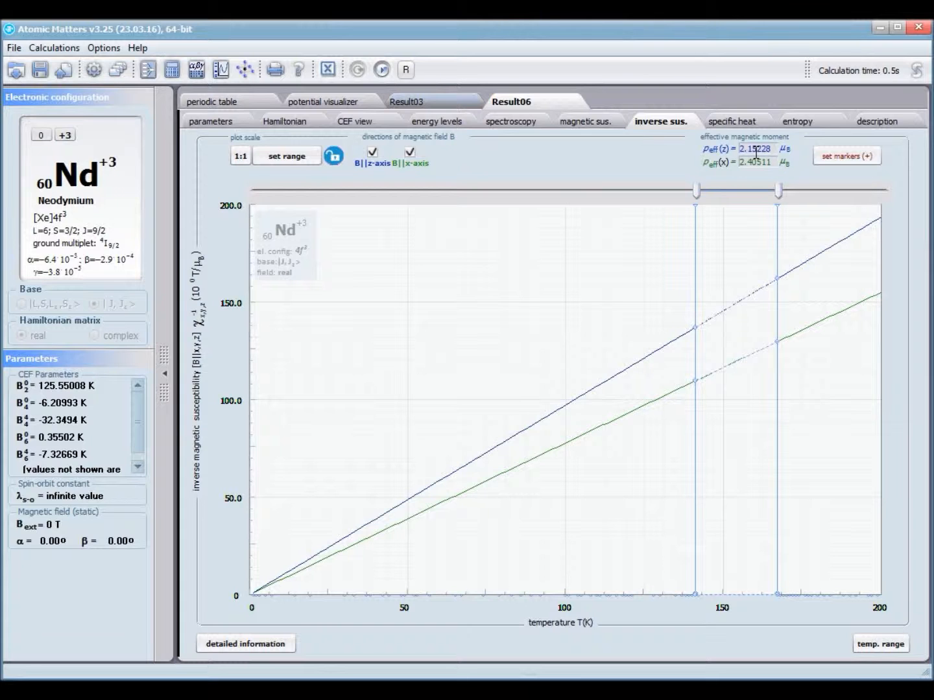
- Compare against Result03, then show Result06's energy levels
{"action": "left_click", "coordinate": [447, 102]}
{"action": "left_click", "coordinate": [513, 103]}
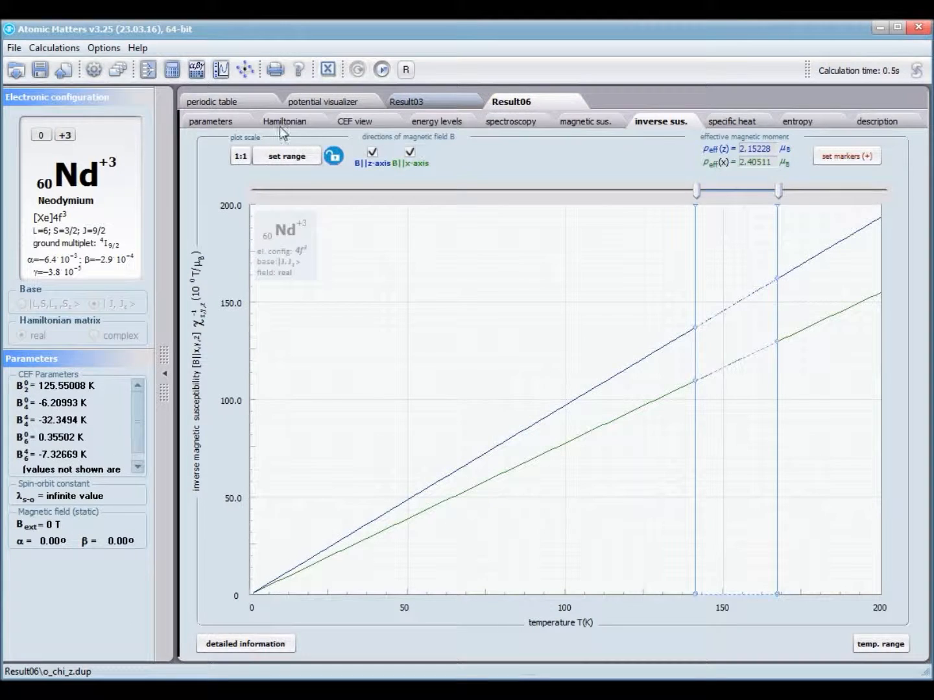
{"action": "left_click", "coordinate": [432, 123]}
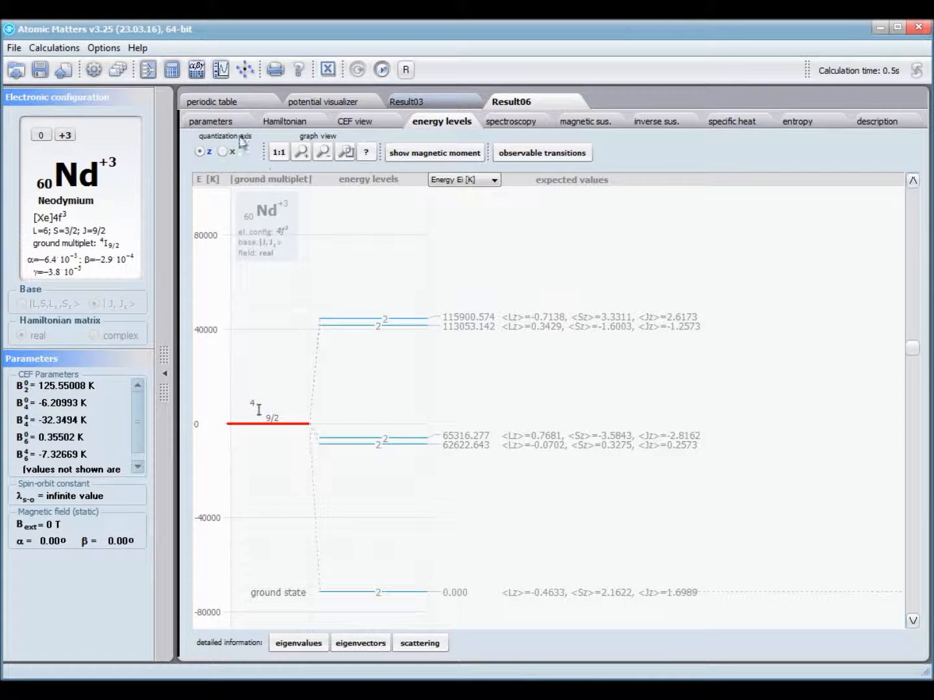
- Transfer Result06's CEF parameters to Nd3+ and calculate in the |L,S,Lz,Sz> basis with a complex matrix
{"action": "left_click", "coordinate": [209, 120]}
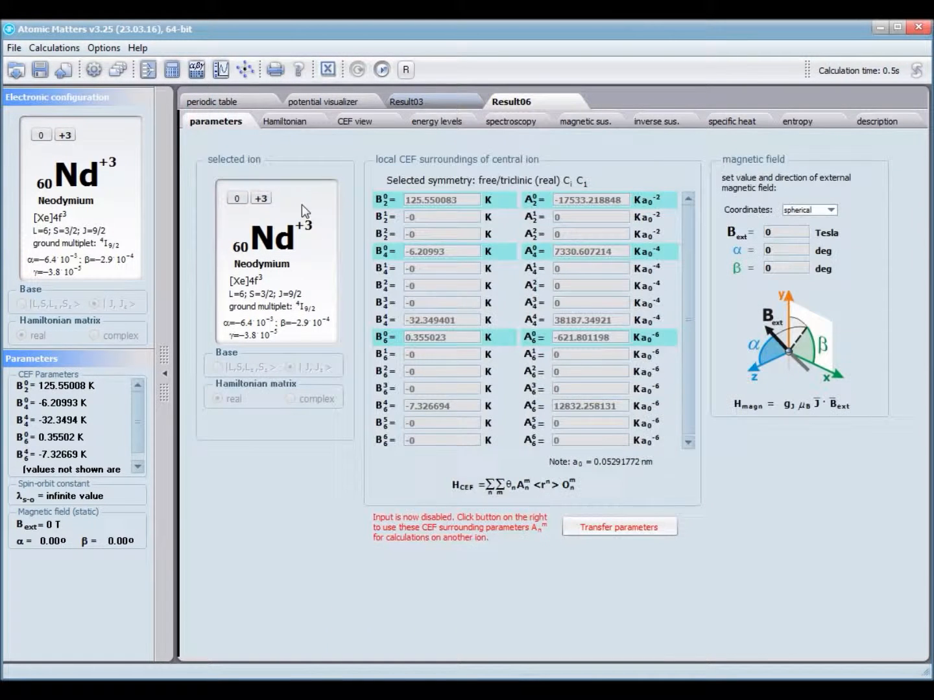
{"action": "left_click", "coordinate": [619, 526]}
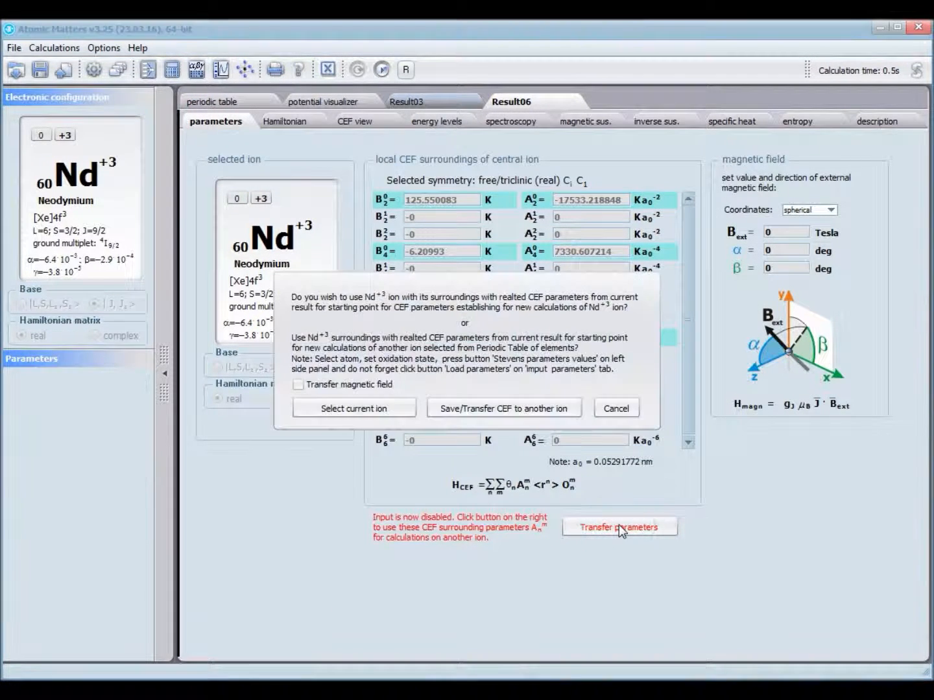
{"action": "left_click", "coordinate": [361, 408]}
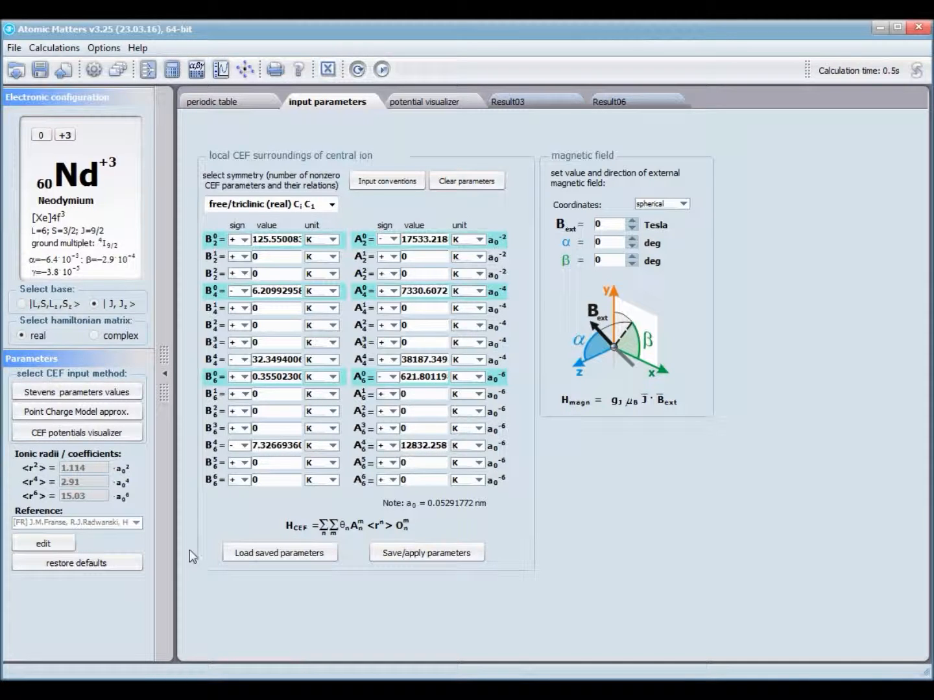
{"action": "left_click", "coordinate": [22, 304]}
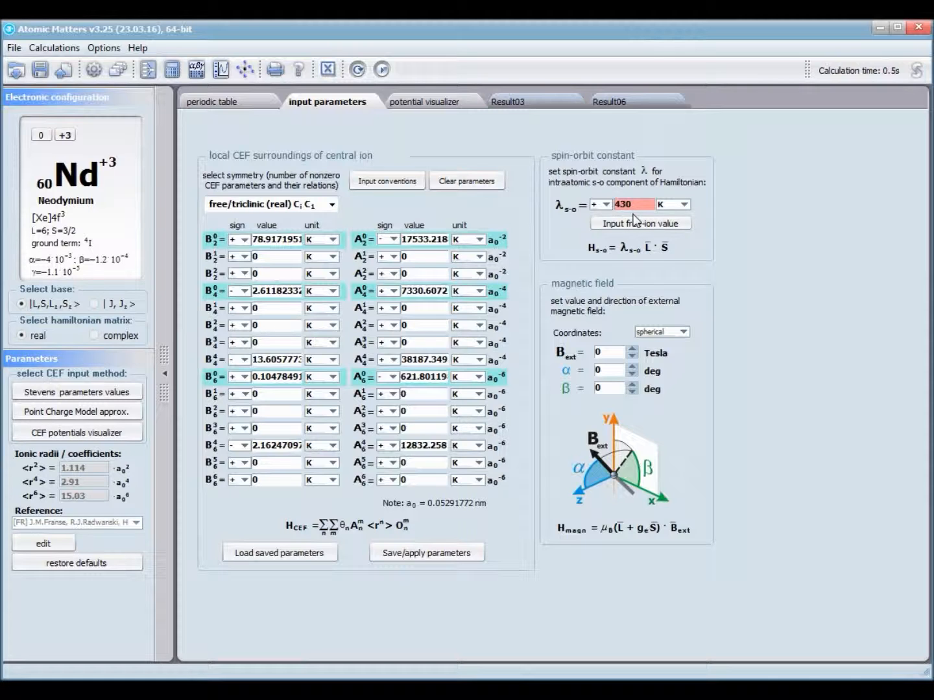
{"action": "left_click", "coordinate": [95, 336]}
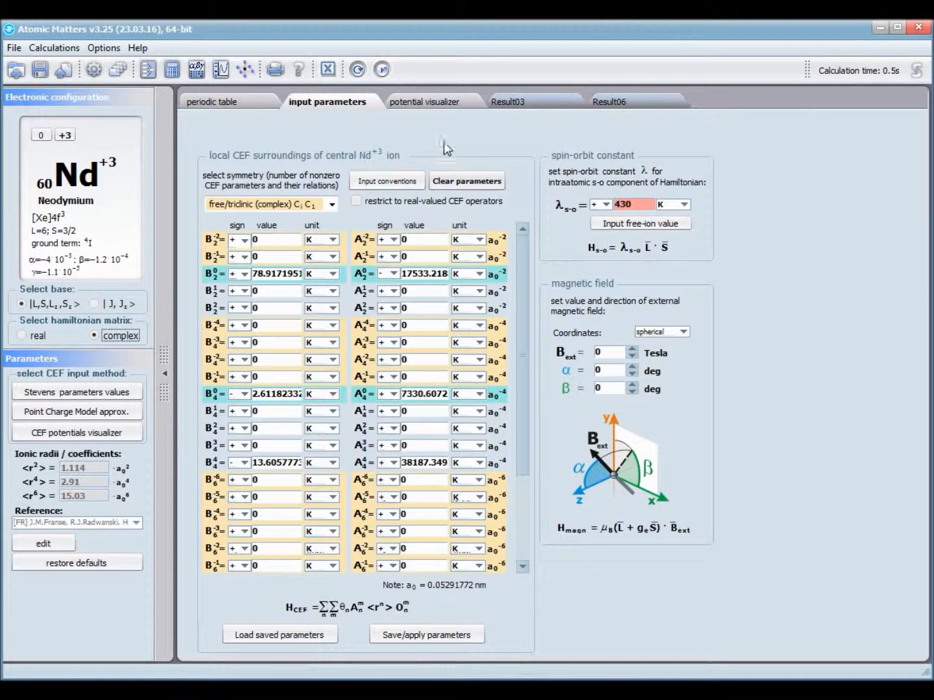
{"action": "left_click", "coordinate": [382, 70]}
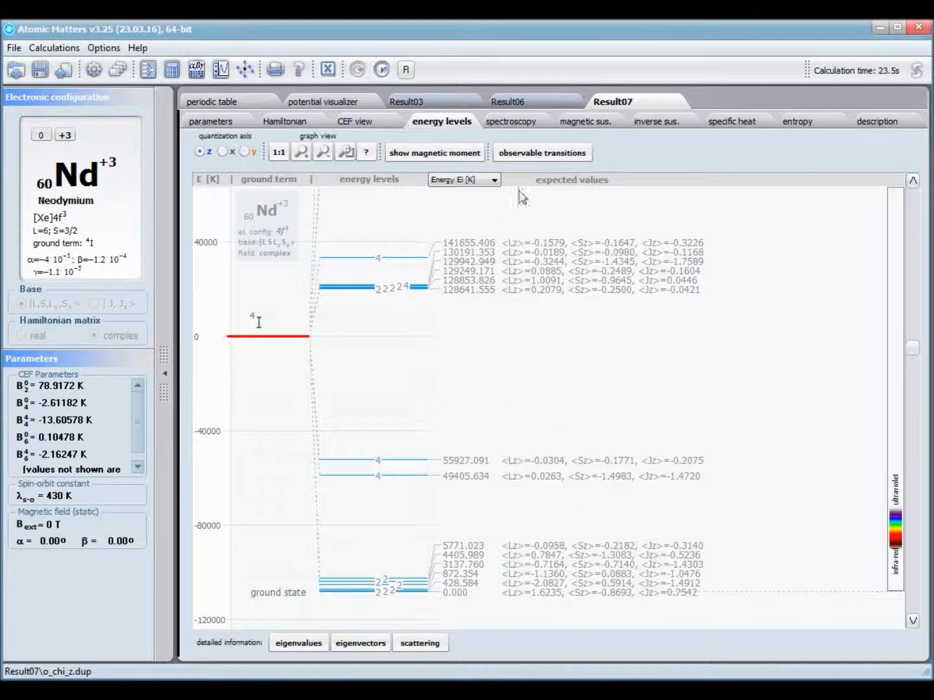
- Compare Result07's LS-basis energy levels against Result06's
{"action": "left_click", "coordinate": [544, 103]}
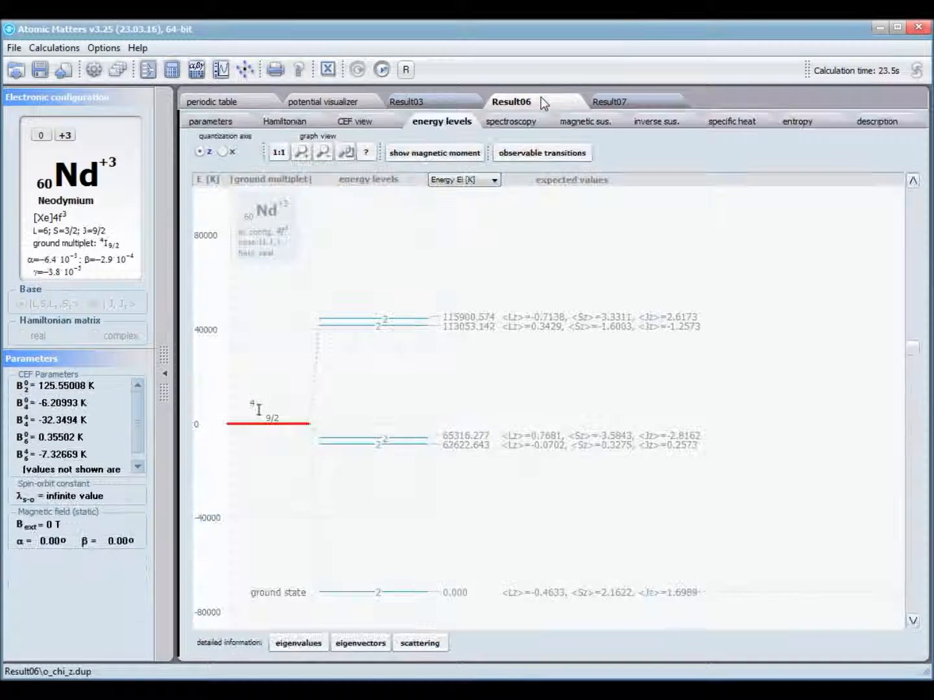
{"action": "left_click", "coordinate": [622, 103]}
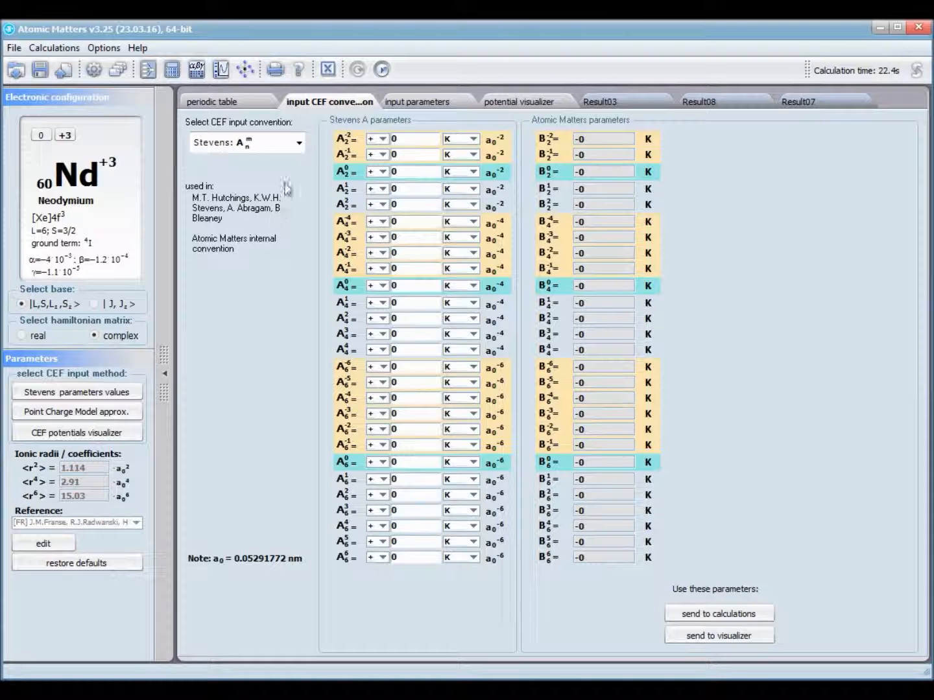
- Try the Wybourne and Stevens V conventions, then settle on Stevens A_kq<r^k>
{"action": "left_click", "coordinate": [298, 144]}
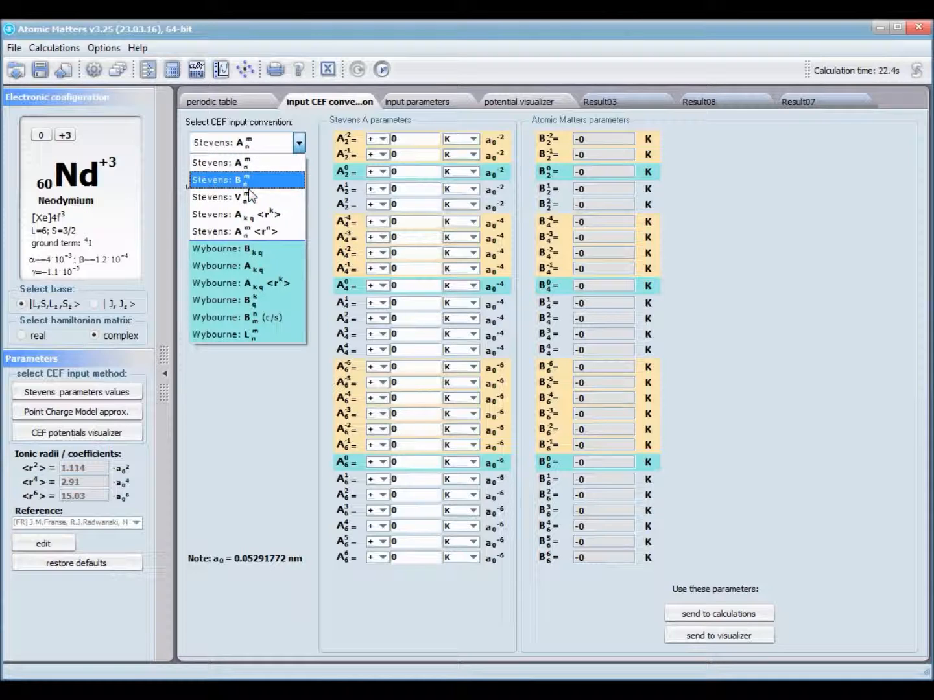
{"action": "key", "text": "Up"}
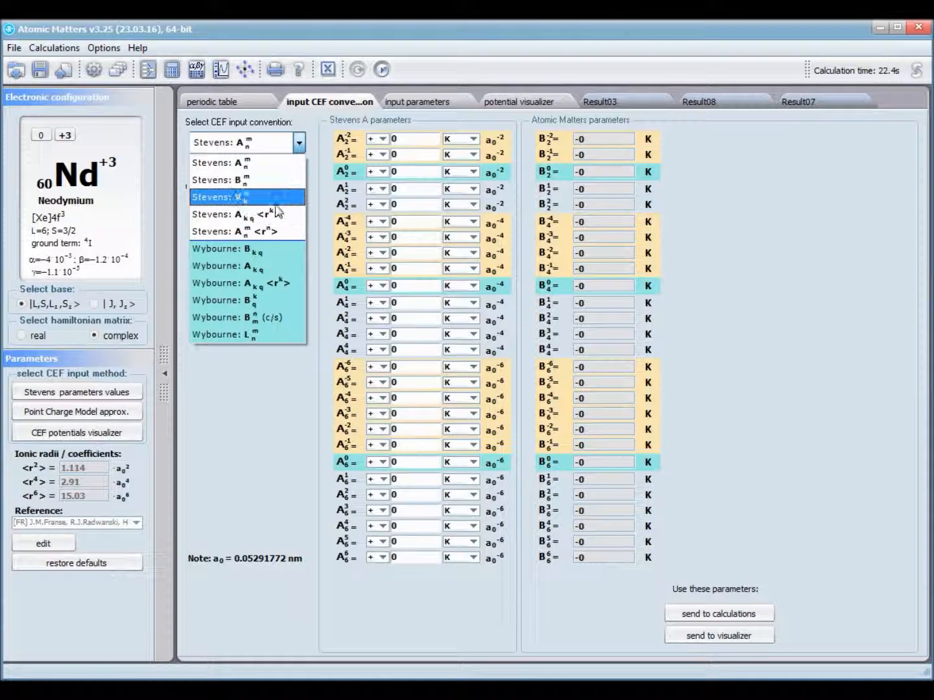
{"action": "left_click", "coordinate": [277, 284]}
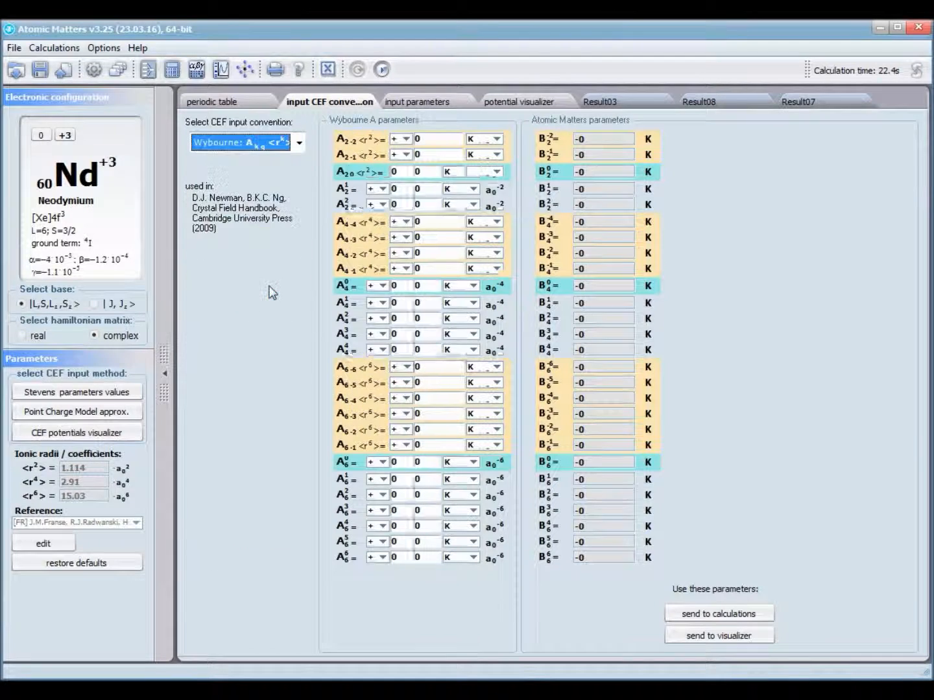
{"action": "left_click", "coordinate": [299, 144]}
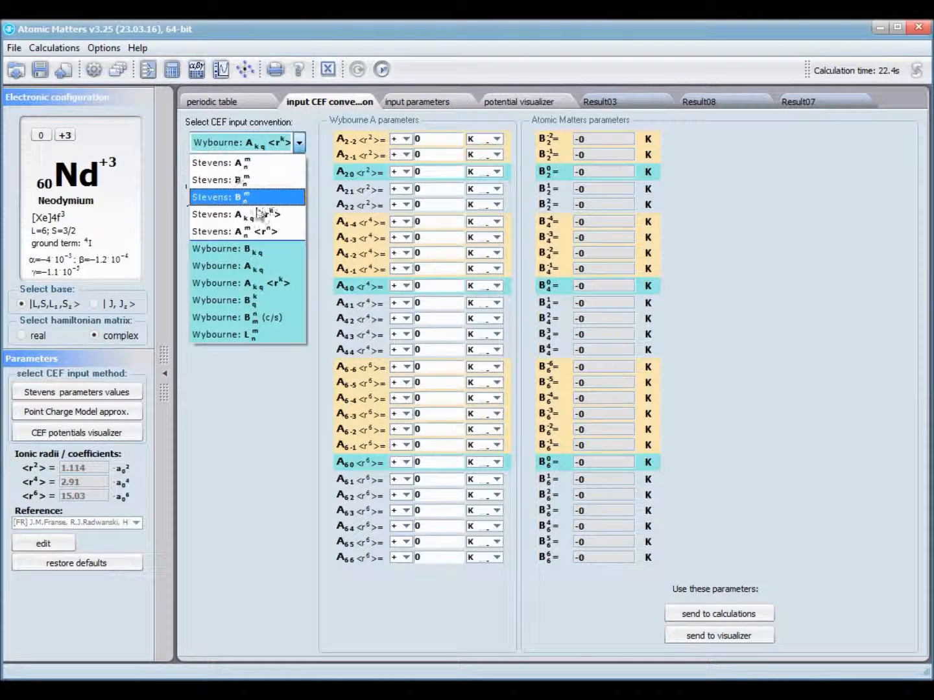
{"action": "left_click", "coordinate": [245, 202]}
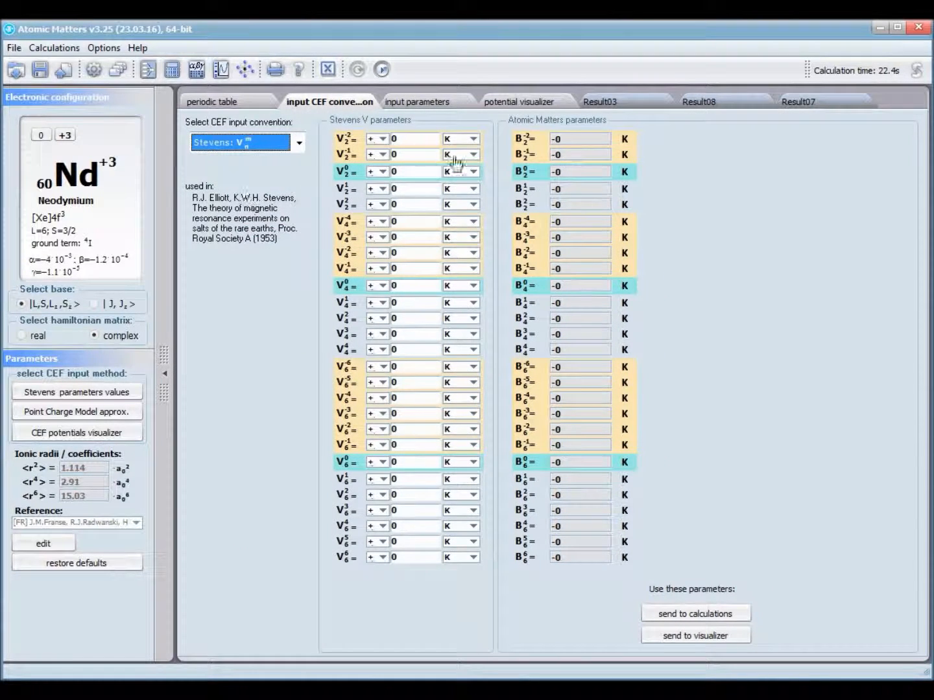
{"action": "left_click", "coordinate": [284, 139]}
{"action": "left_click", "coordinate": [271, 231]}
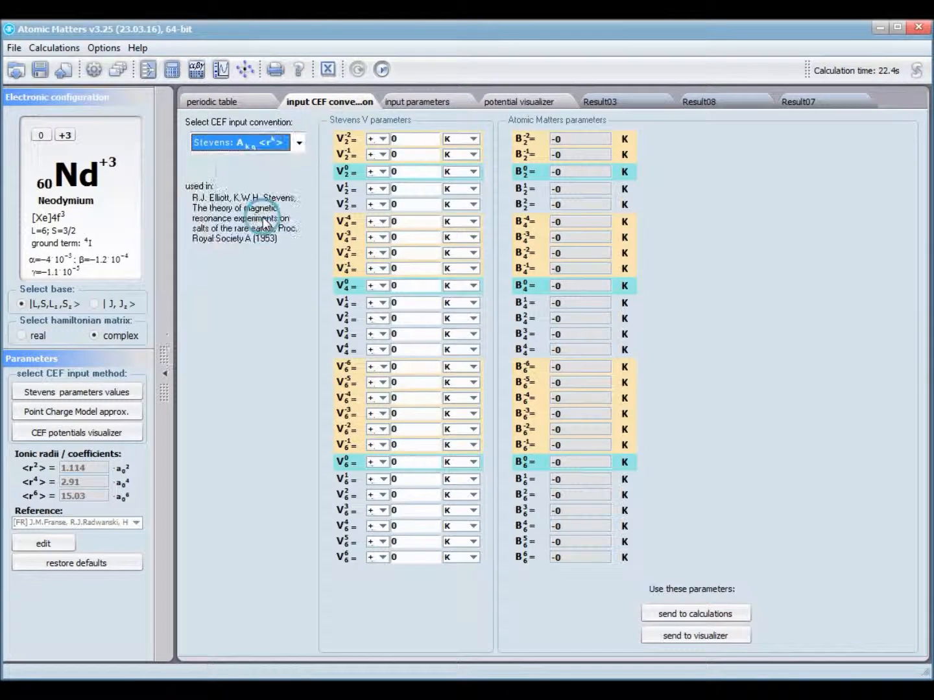
- Enter 1 for A21, A40 and A6-5, dismissing the AtMa Wizard popup
{"action": "double_click", "coordinate": [427, 188]}
{"action": "type", "text": "1"}
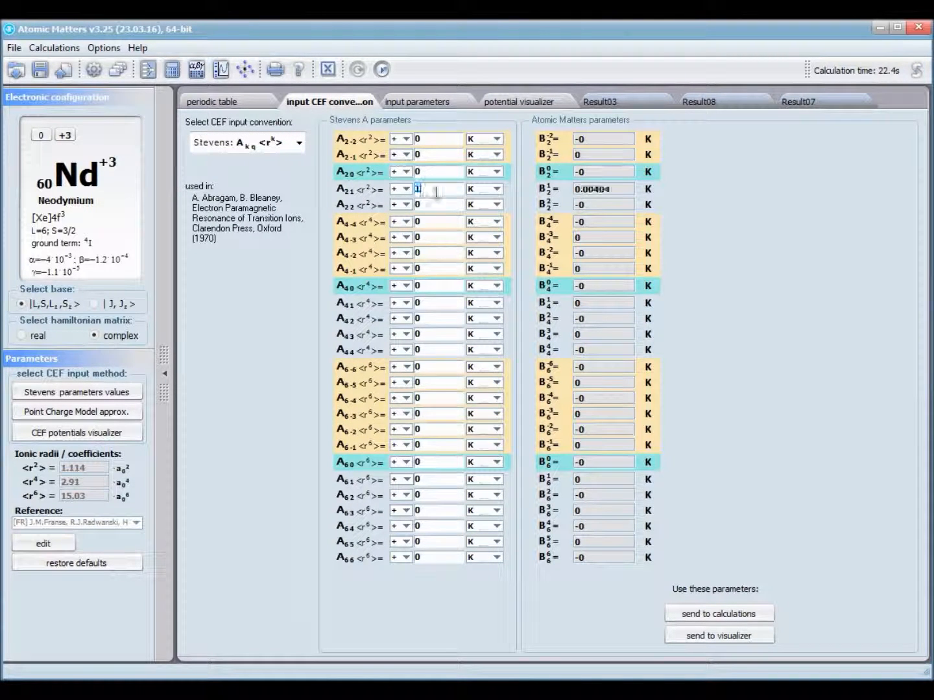
{"action": "double_click", "coordinate": [431, 284]}
{"action": "type", "text": "1"}
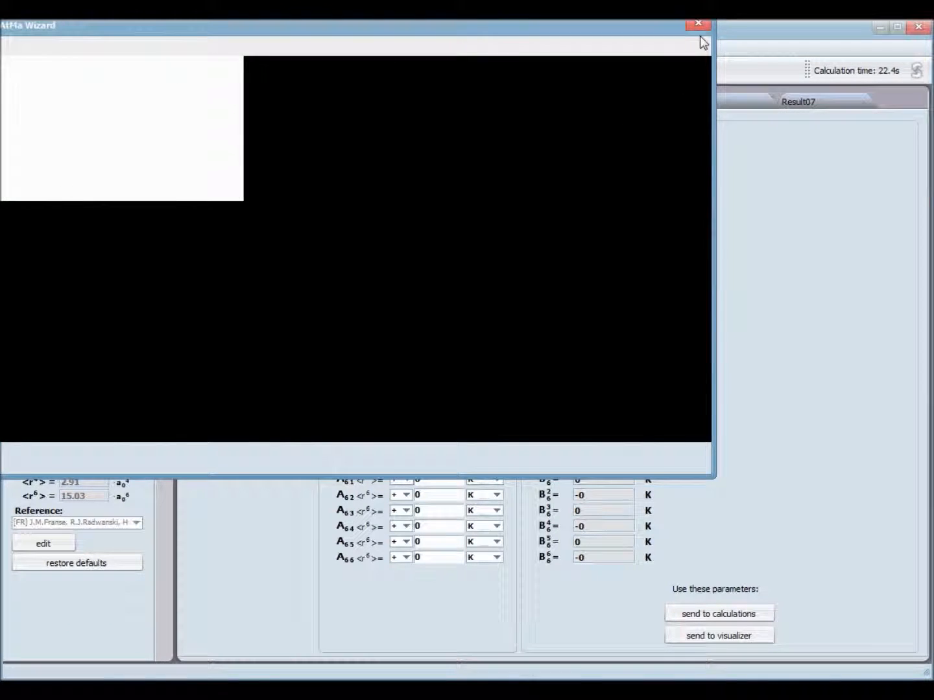
{"action": "left_click", "coordinate": [699, 26]}
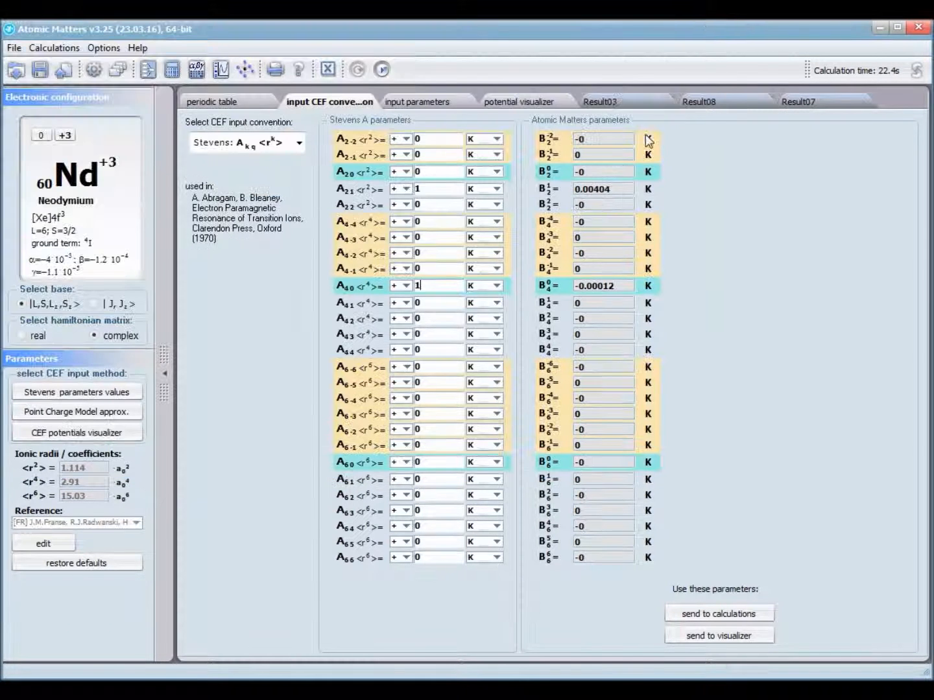
{"action": "double_click", "coordinate": [433, 382]}
{"action": "type", "text": "1"}
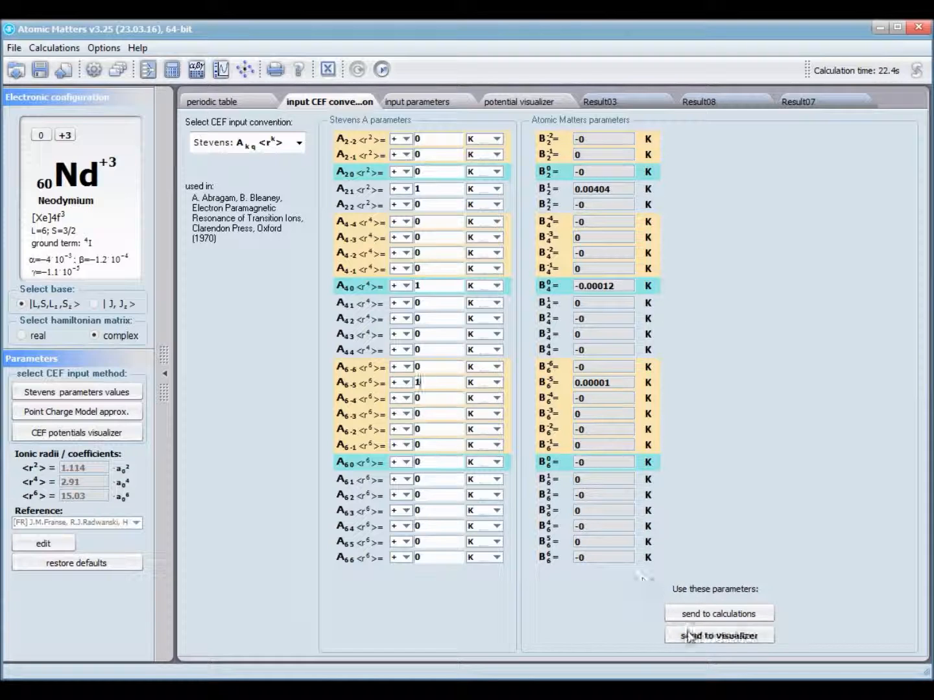
- Send the converted CEF parameters (B2^1 = 0.00404 K, B4^0 = −0.00012 K) to the calculation input under free/triclinic (complex) C1 symmetry
{"action": "left_click", "coordinate": [684, 613]}
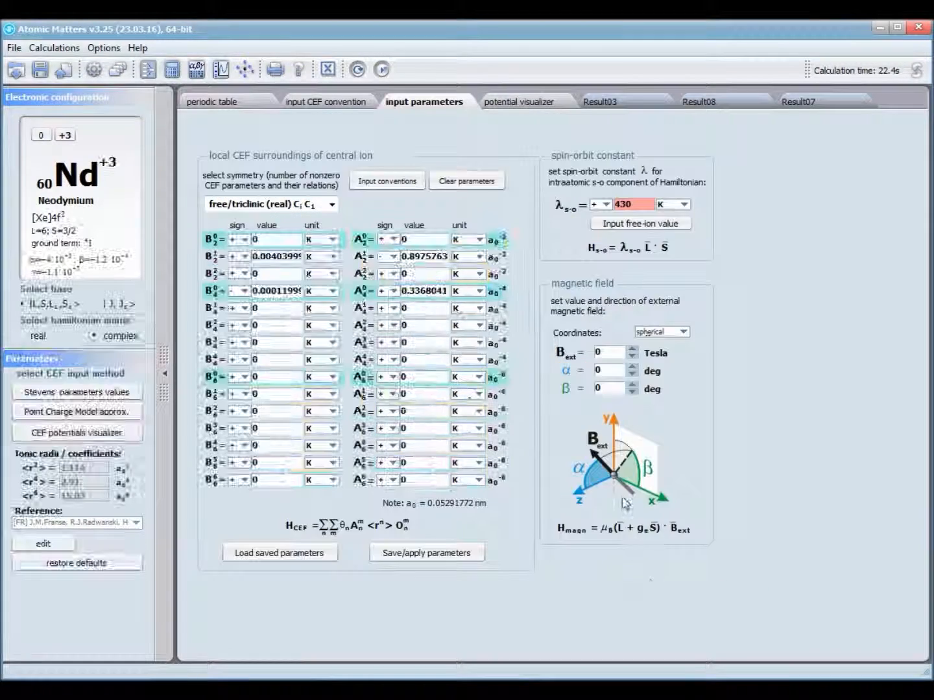
{"action": "left_click", "coordinate": [283, 204]}
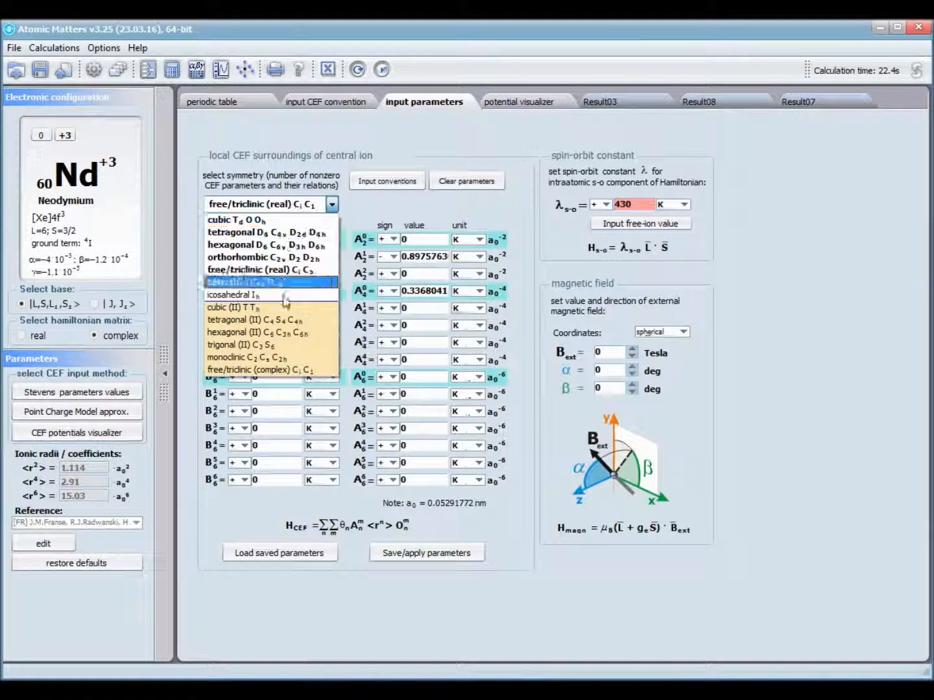
{"action": "left_click", "coordinate": [277, 371]}
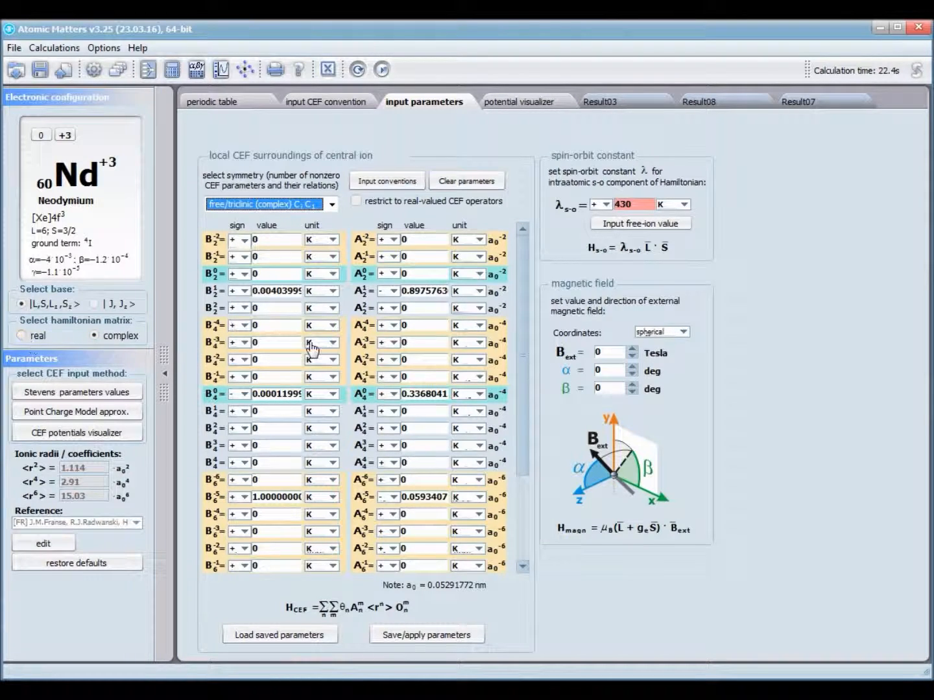
{"action": "mouse_move", "coordinate": [522, 247]}
{"action": "left_mouse_down"}
{"action": "mouse_move", "coordinate": [524, 262]}
{"action": "mouse_move", "coordinate": [518, 237]}
{"action": "left_mouse_up"}
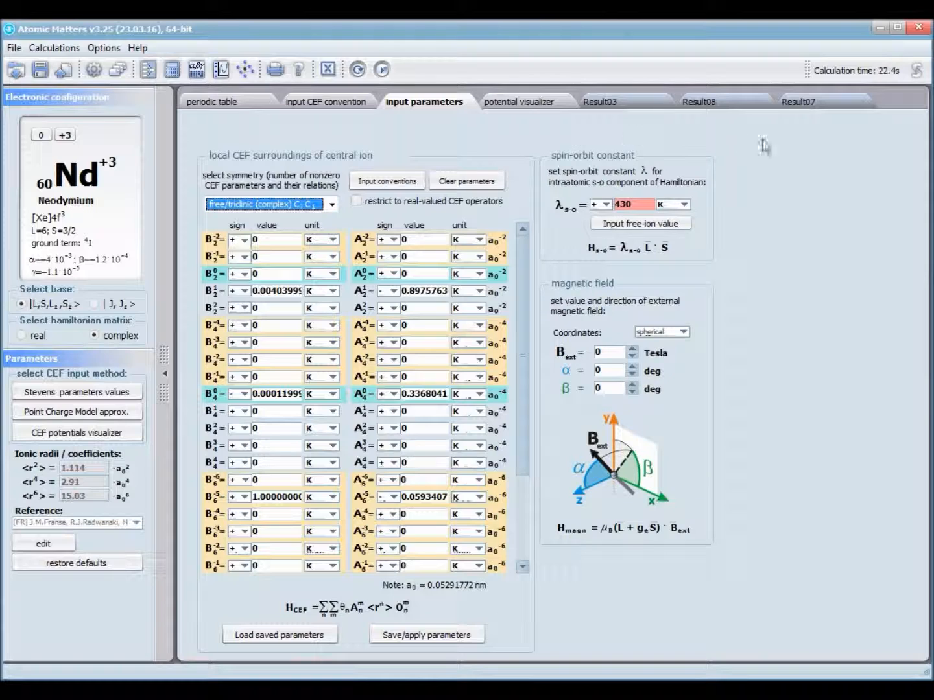